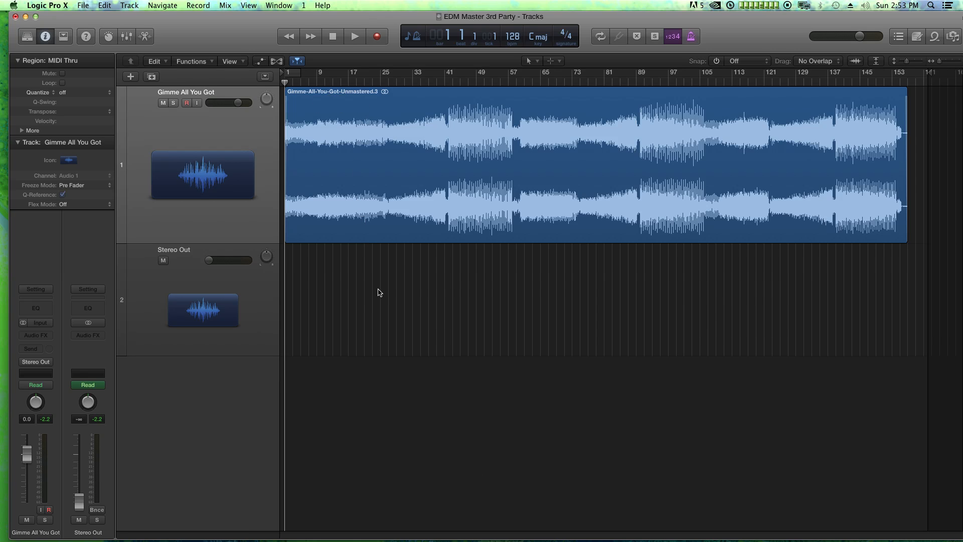
# Insert the Waves H-EQ stereo plug-in on the Stereo Out channel, place its window beside the channel strip area, and bypass it
pyautogui.click(88, 335)
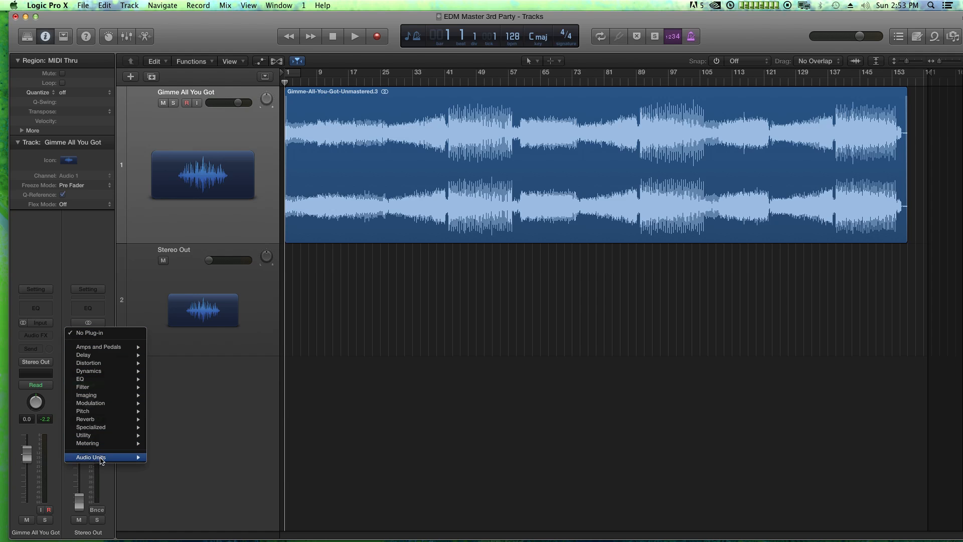
pyautogui.moveTo(103, 457)
pyautogui.moveTo(180, 530)
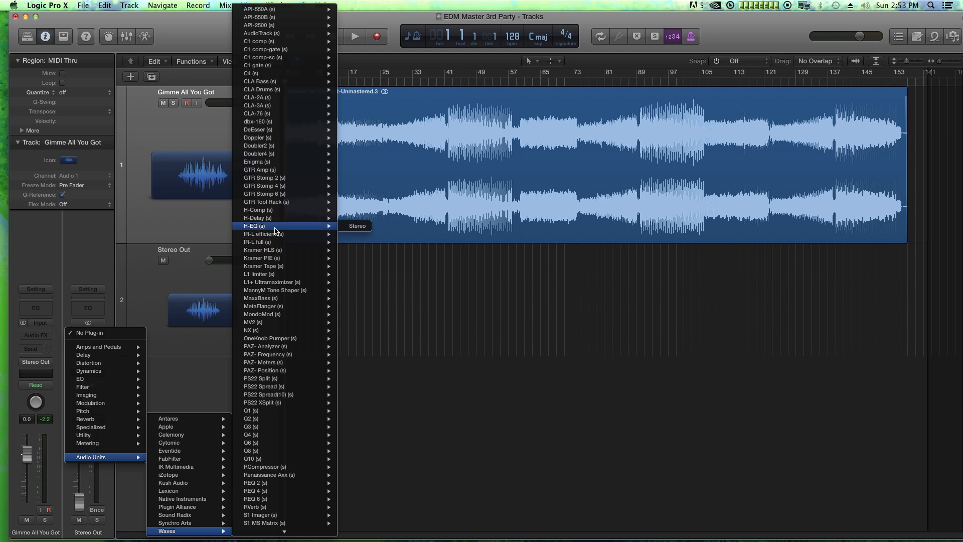
pyautogui.click(357, 226)
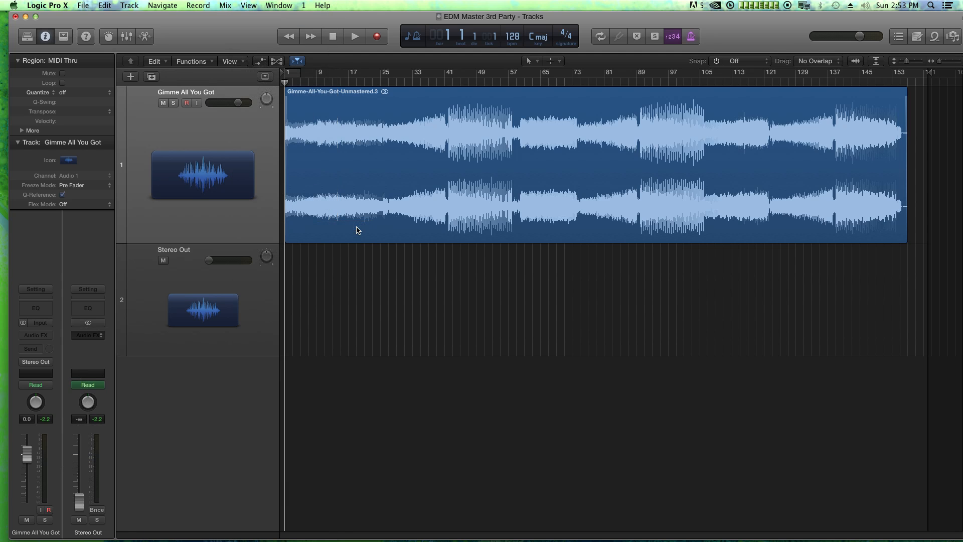
pyautogui.moveTo(175, 44); pyautogui.dragTo(694, 43)
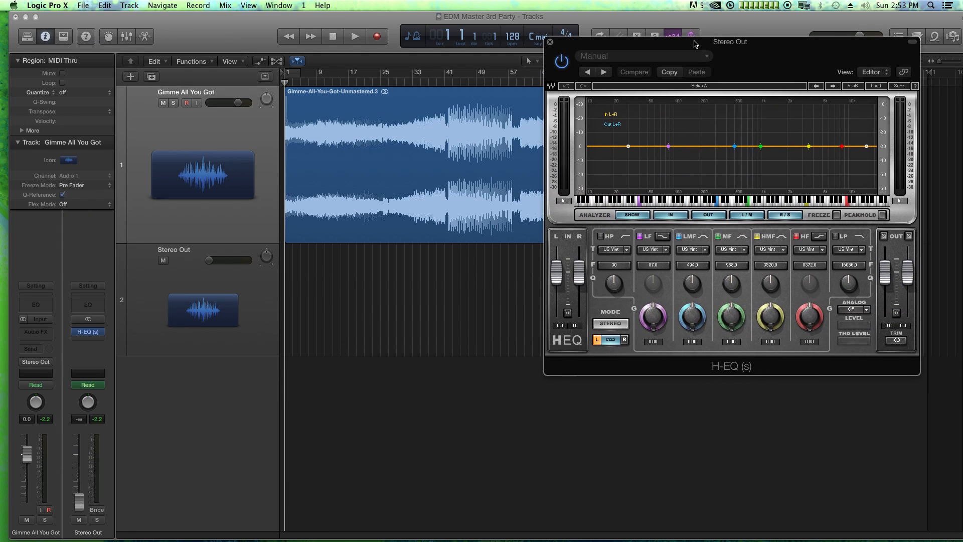
pyautogui.click(562, 63)
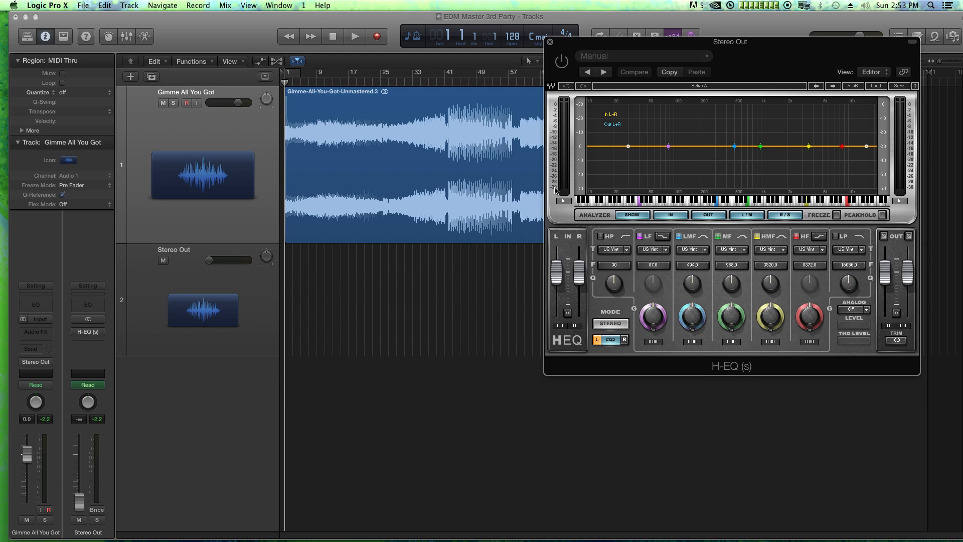
# Add the Waves API-2500 stereo compressor after the H-EQ on Stereo Out and bypass it, placing its window over the H-EQ
pyautogui.click(92, 342)
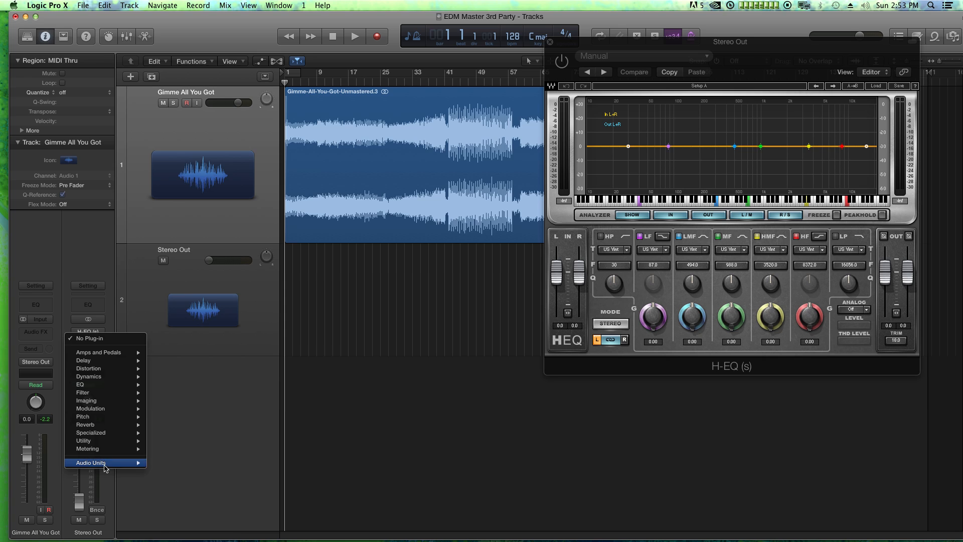
pyautogui.moveTo(105, 463)
pyautogui.moveTo(221, 531)
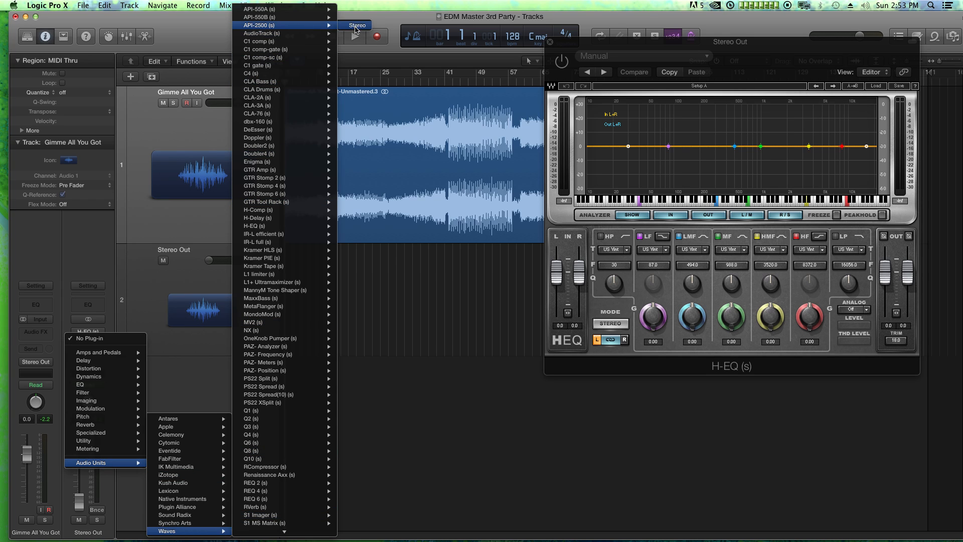
pyautogui.click(357, 26)
pyautogui.moveTo(272, 49); pyautogui.dragTo(775, 184)
pyautogui.moveTo(570, 182); pyautogui.dragTo(599, 91)
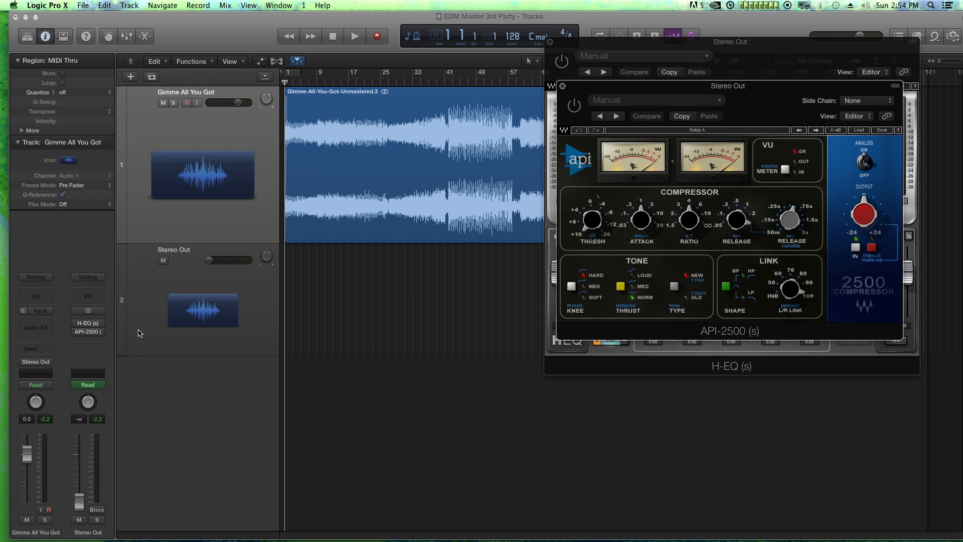
# Add the Kush Audio Clariphonic after the API-2500 on Stereo Out, turn its Focus knob up slightly, and bypass it
pyautogui.click(102, 341)
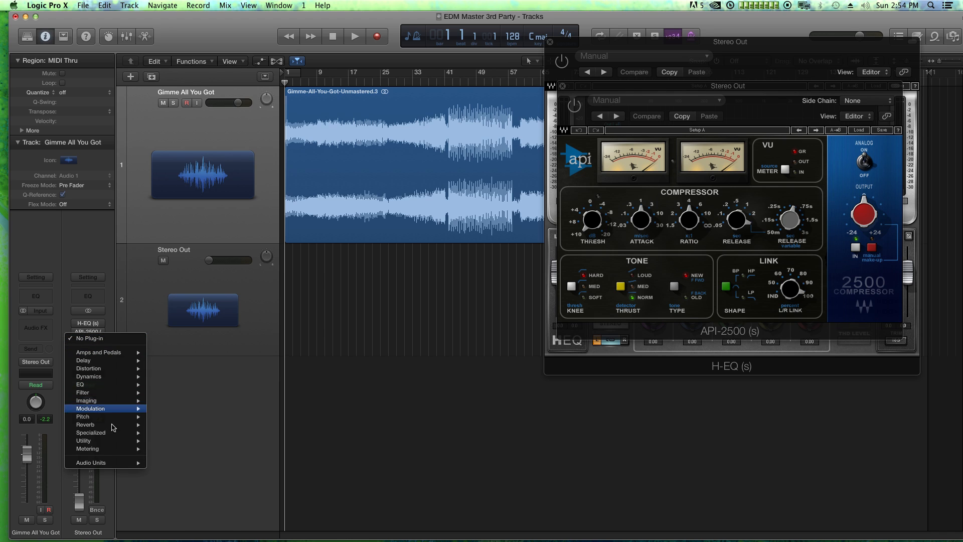
pyautogui.moveTo(108, 462)
pyautogui.moveTo(195, 460)
pyautogui.moveTo(194, 484)
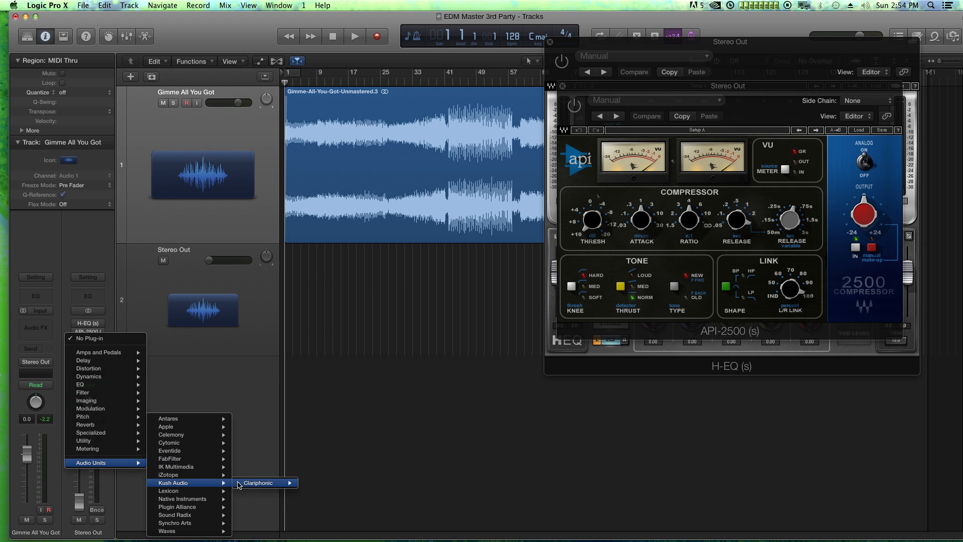
pyautogui.click(308, 483)
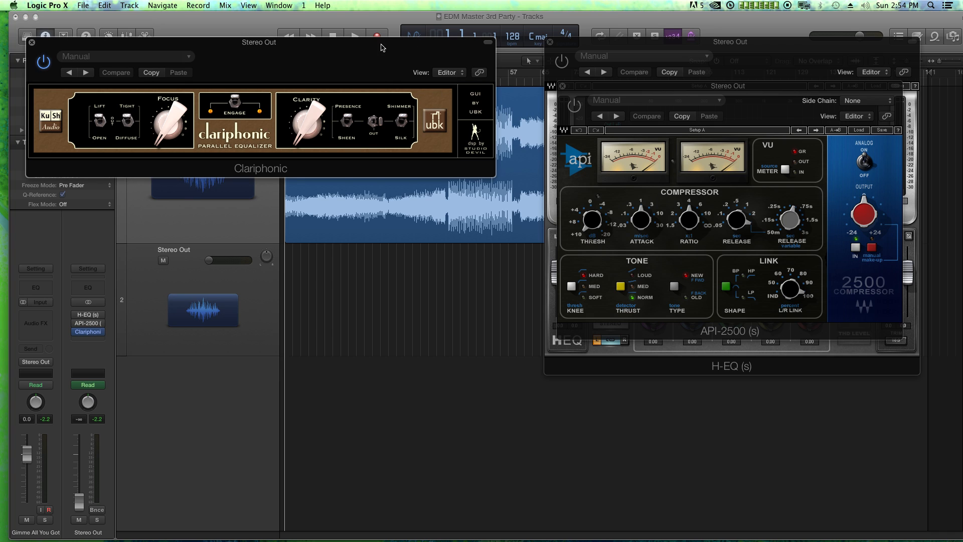
pyautogui.moveTo(168, 128); pyautogui.dragTo(173, 111)
pyautogui.click(44, 61)
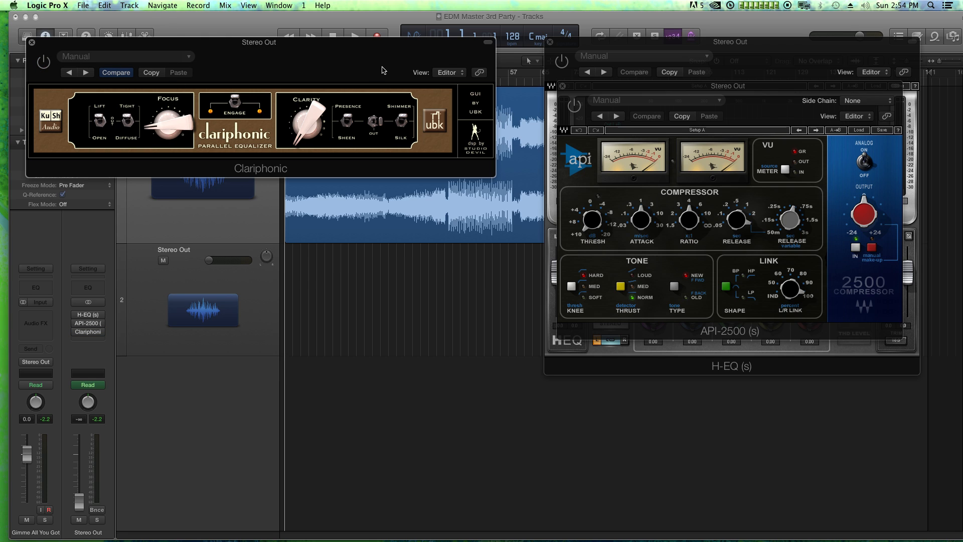
# Close and reopen the Clariphonic window, place it over the other plug-in windows, and show its header controls
pyautogui.doubleClick(273, 44)
pyautogui.click(32, 43)
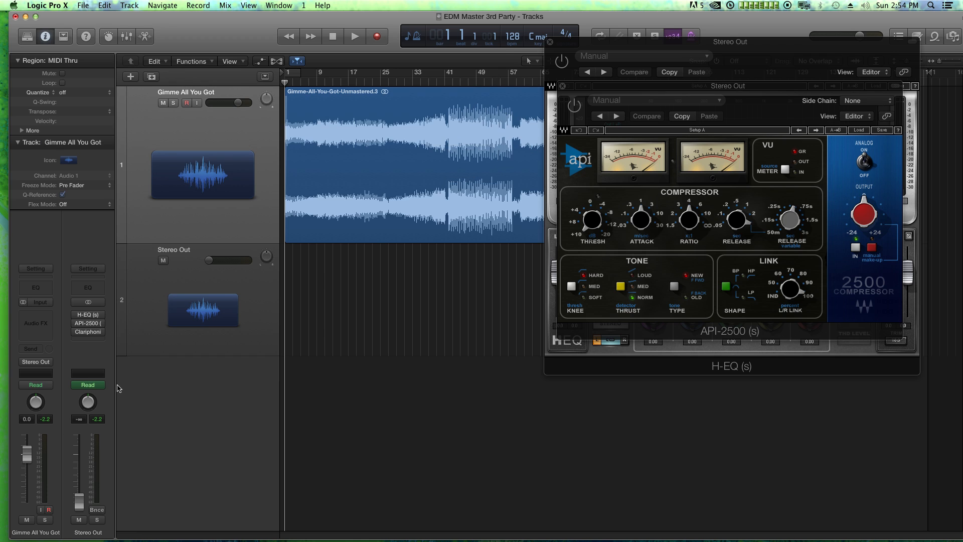
pyautogui.click(88, 332)
pyautogui.moveTo(254, 45); pyautogui.dragTo(681, 207)
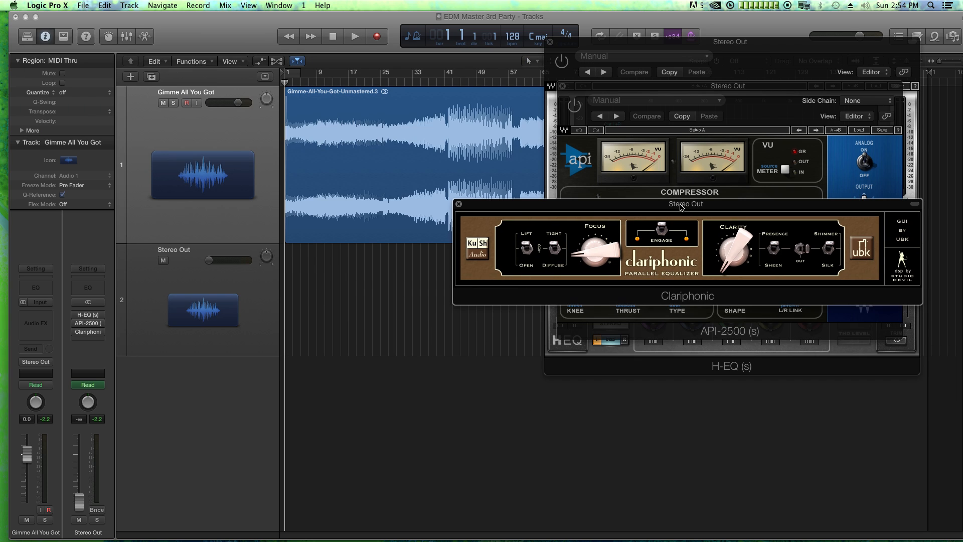
pyautogui.doubleClick(630, 207)
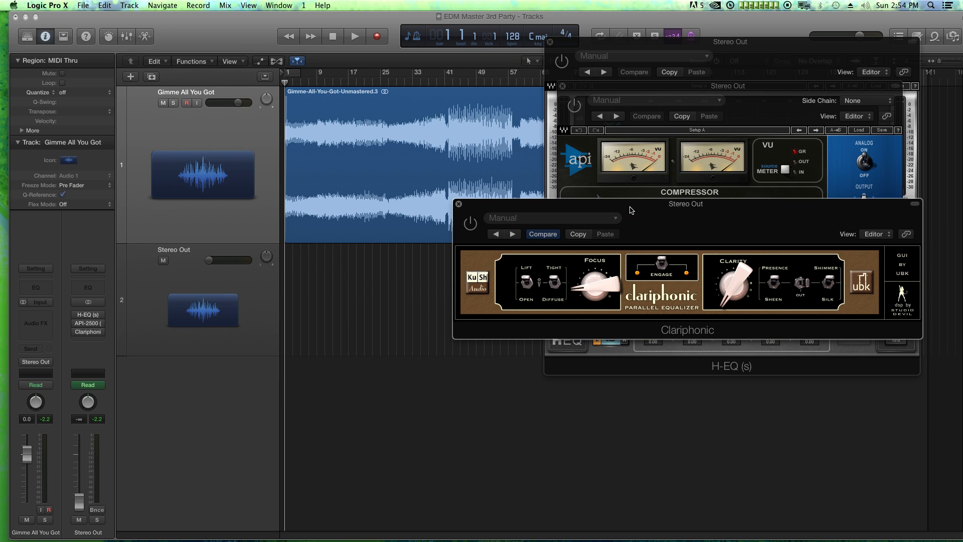
# Add the Waves Vitamin stereo plug-in after the Clariphonic on Stereo Out and bypass it, placing its window with the others
pyautogui.click(88, 340)
pyautogui.moveTo(103, 463)
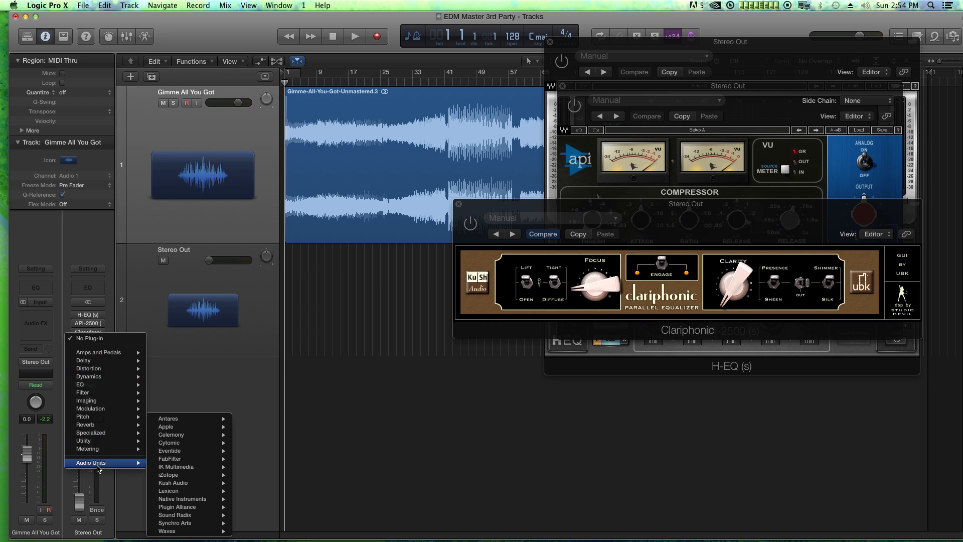
pyautogui.moveTo(186, 531)
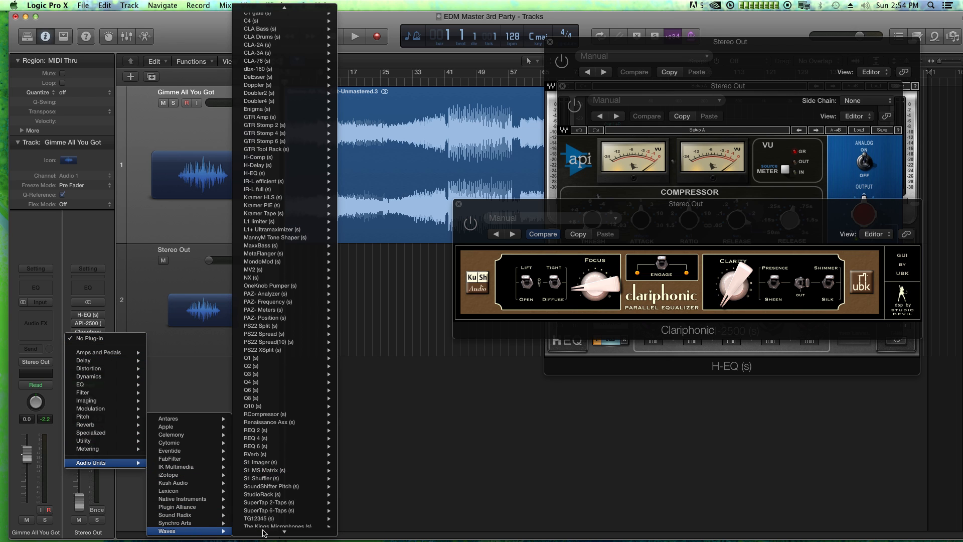
pyautogui.moveTo(264, 530)
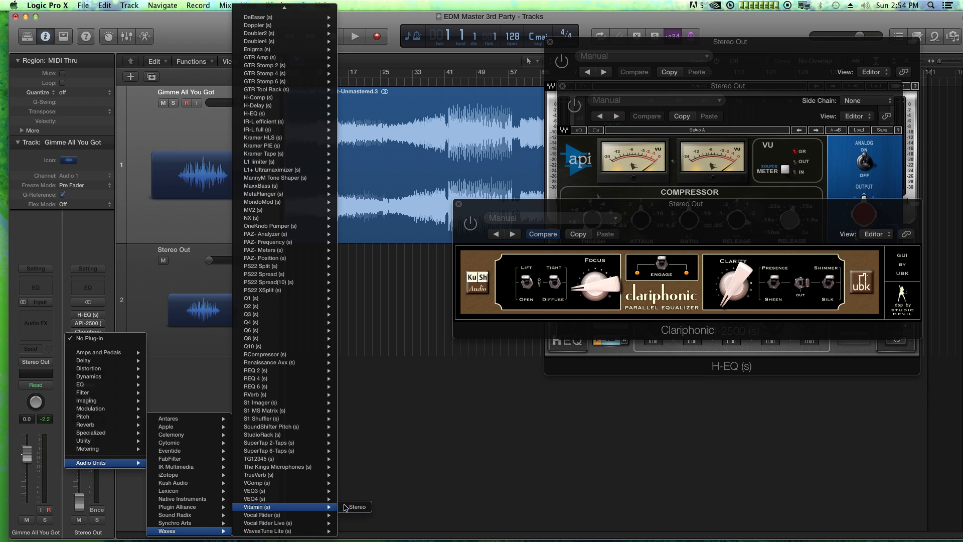
pyautogui.click(345, 507)
pyautogui.moveTo(181, 43); pyautogui.dragTo(678, 167)
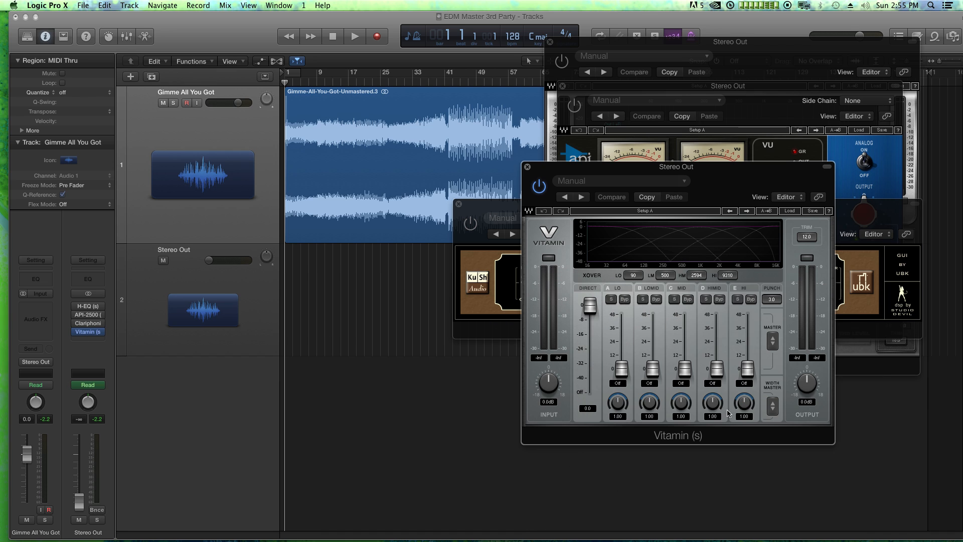
pyautogui.click(538, 187)
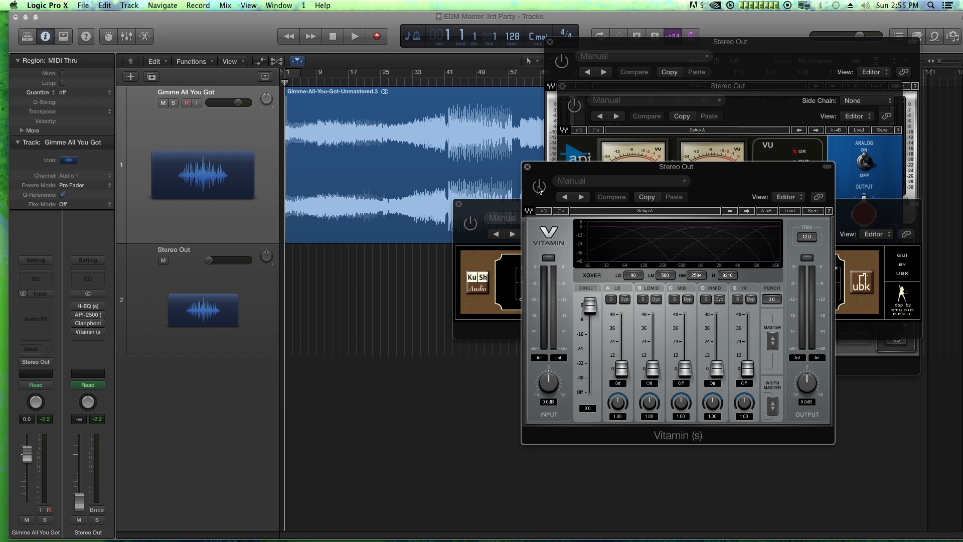
# Add the FabFilter Pro-L limiter after Vitamin on Stereo Out and bypass it, placing its window with the others
pyautogui.click(95, 340)
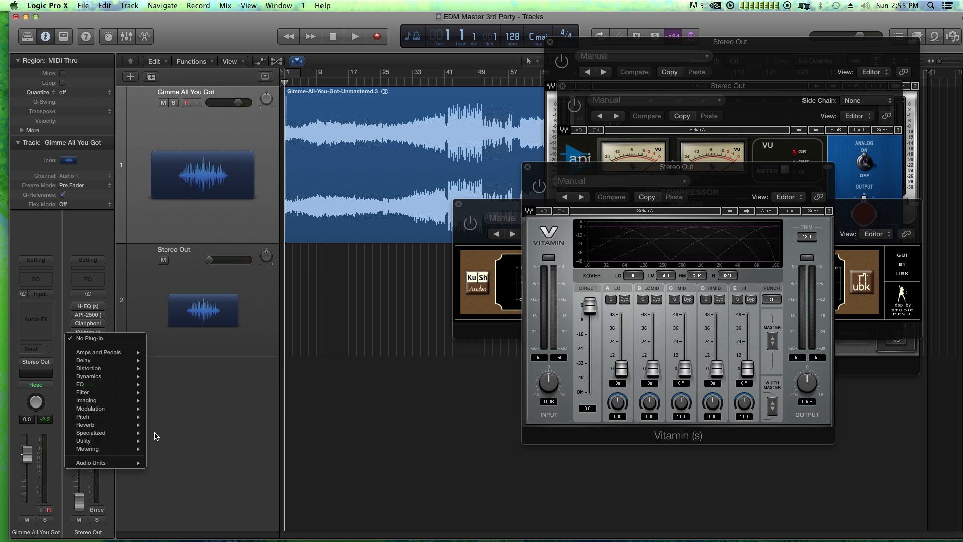
pyautogui.moveTo(173, 459)
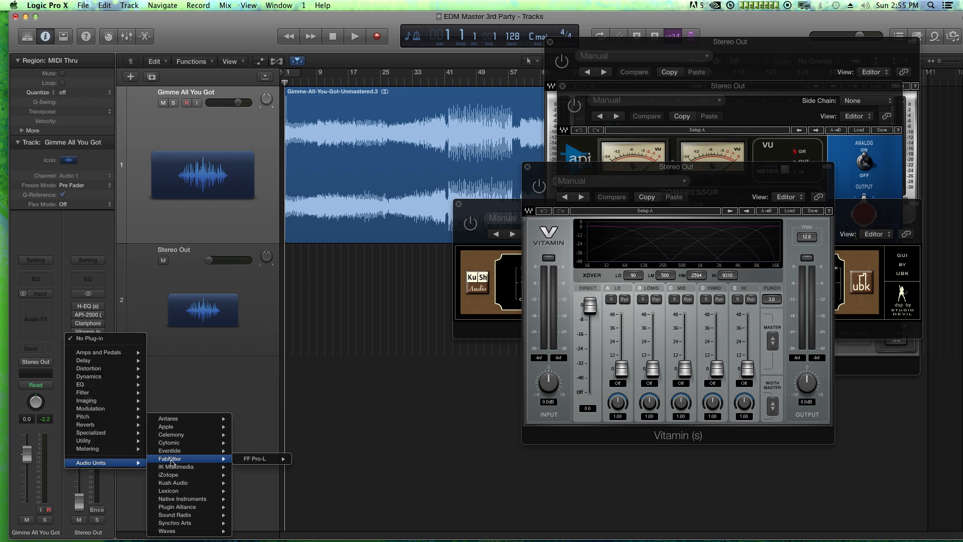
pyautogui.moveTo(246, 460)
pyautogui.click(302, 460)
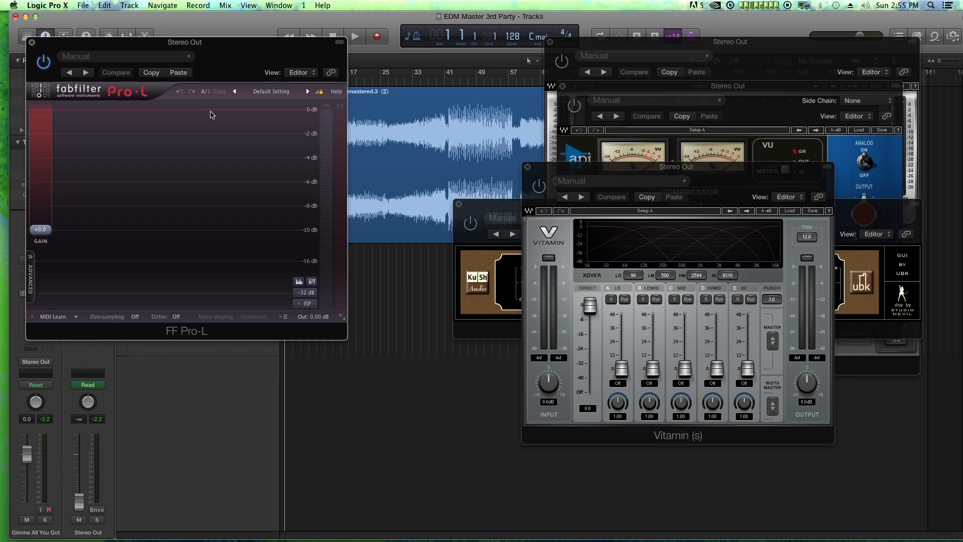
pyautogui.moveTo(193, 43); pyautogui.dragTo(701, 155)
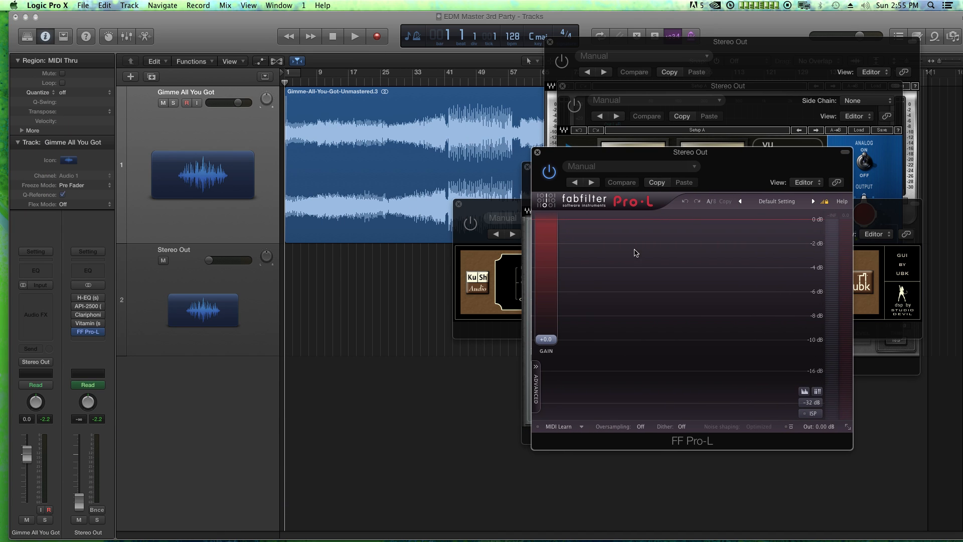
pyautogui.click(549, 177)
pyautogui.click(549, 172)
# Add the Waves PAZ- Meters stereo plug-in as the last Stereo Out effect, bypass it, and move its window beside the Pro-L
pyautogui.click(83, 339)
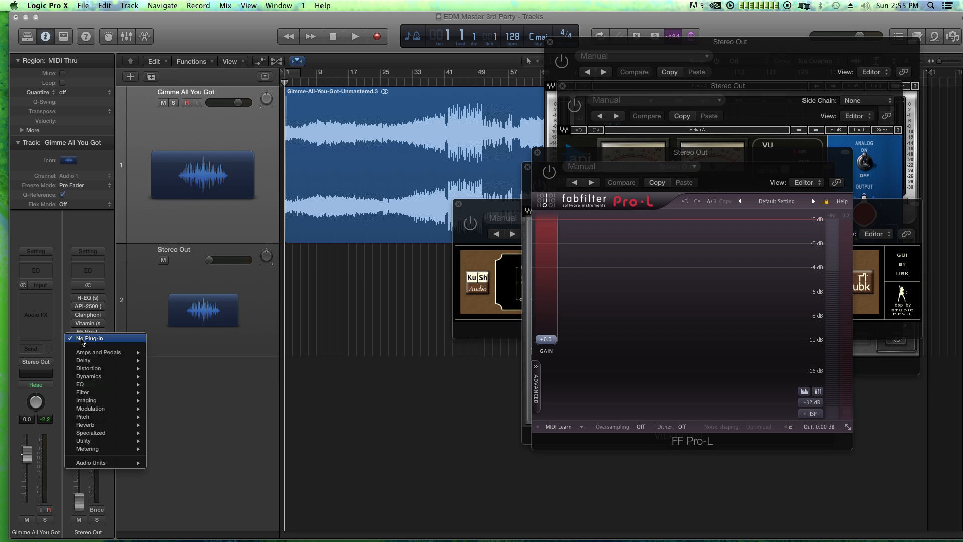
pyautogui.moveTo(102, 462)
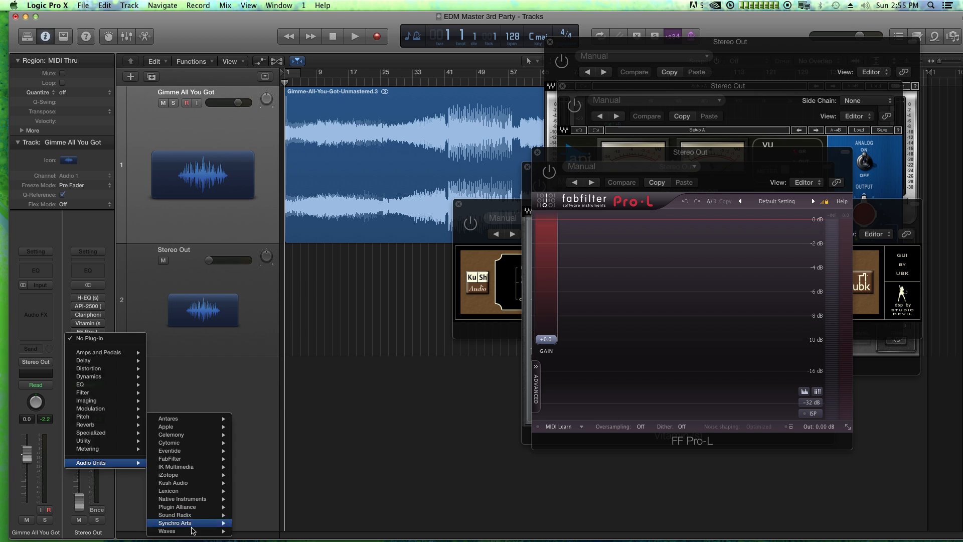
pyautogui.moveTo(167, 531)
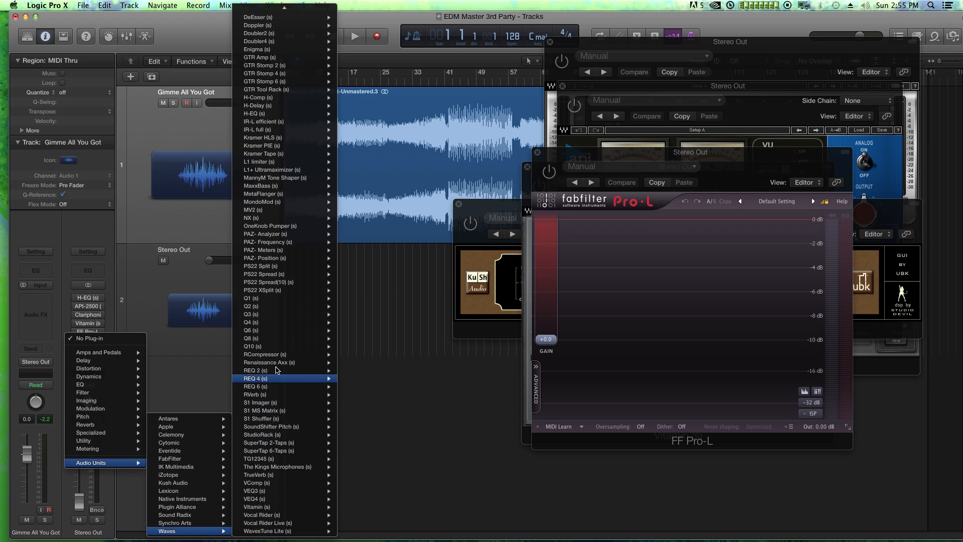
pyautogui.moveTo(277, 368)
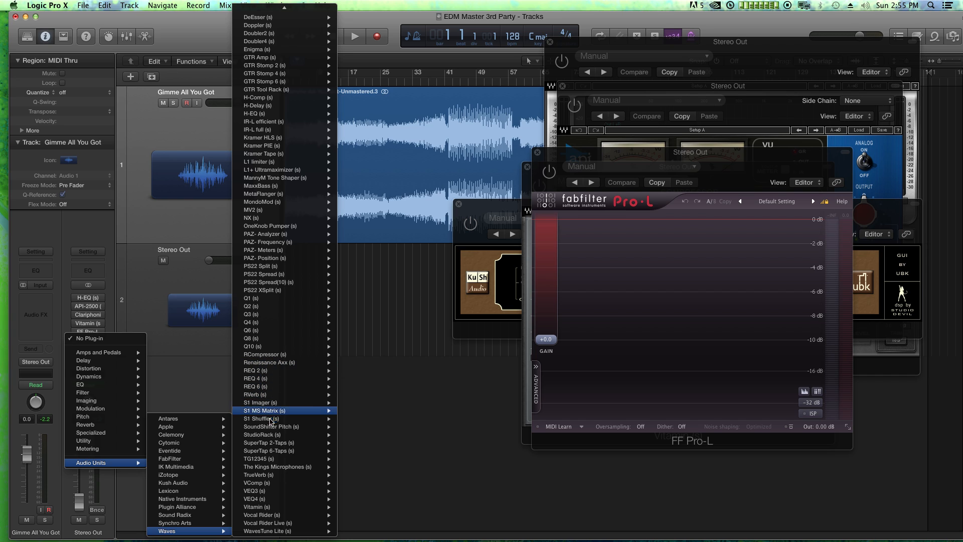
pyautogui.moveTo(267, 385)
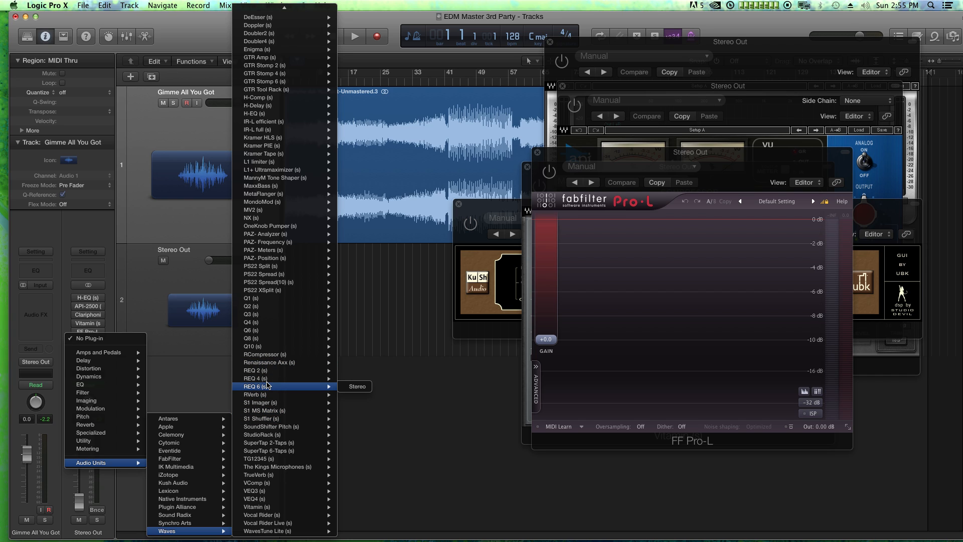
pyautogui.moveTo(278, 238)
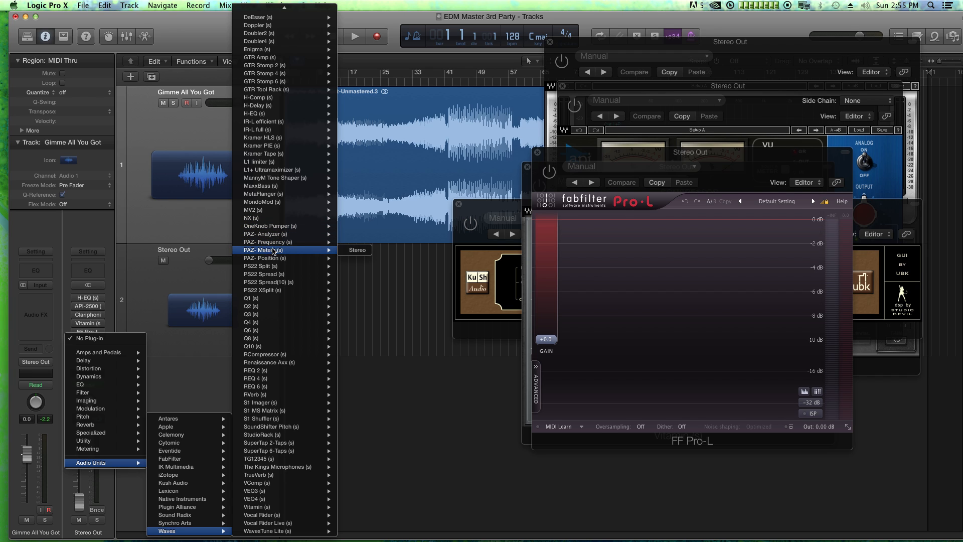
pyautogui.click(354, 251)
pyautogui.moveTo(102, 55); pyautogui.dragTo(442, 286)
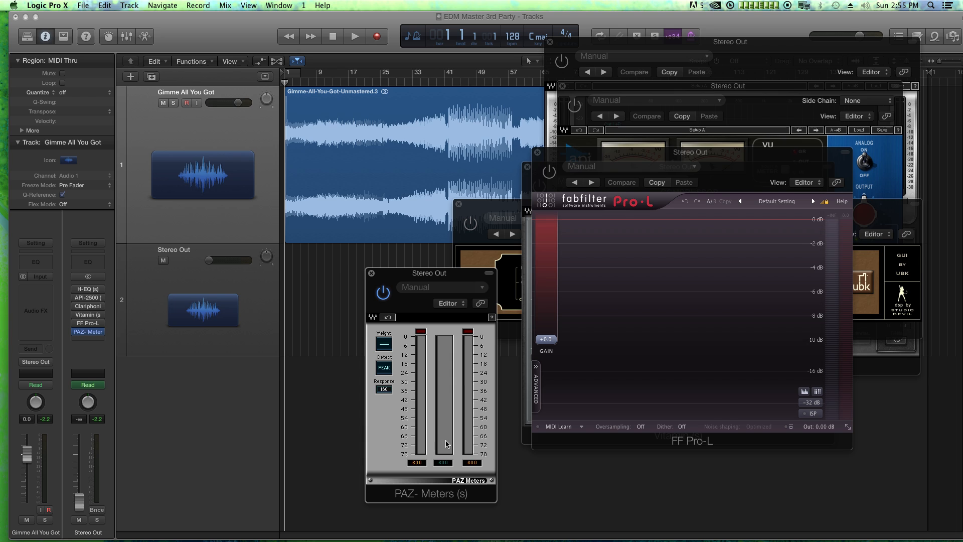
# Close the PAZ- Meters, Pro-L, Vitamin, Clariphonic and API-2500 windows, leaving only the H-EQ open
pyautogui.click(372, 273)
pyautogui.click(537, 153)
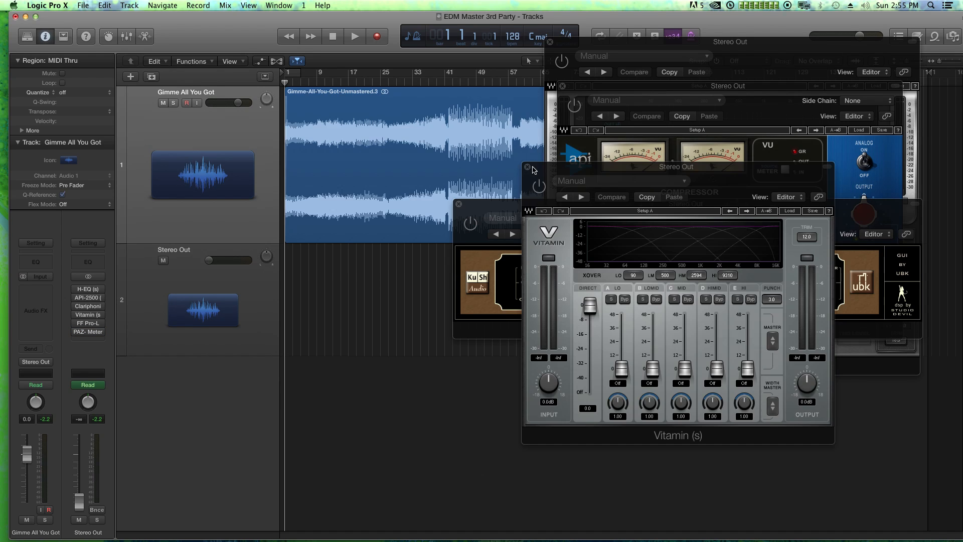
pyautogui.click(528, 166)
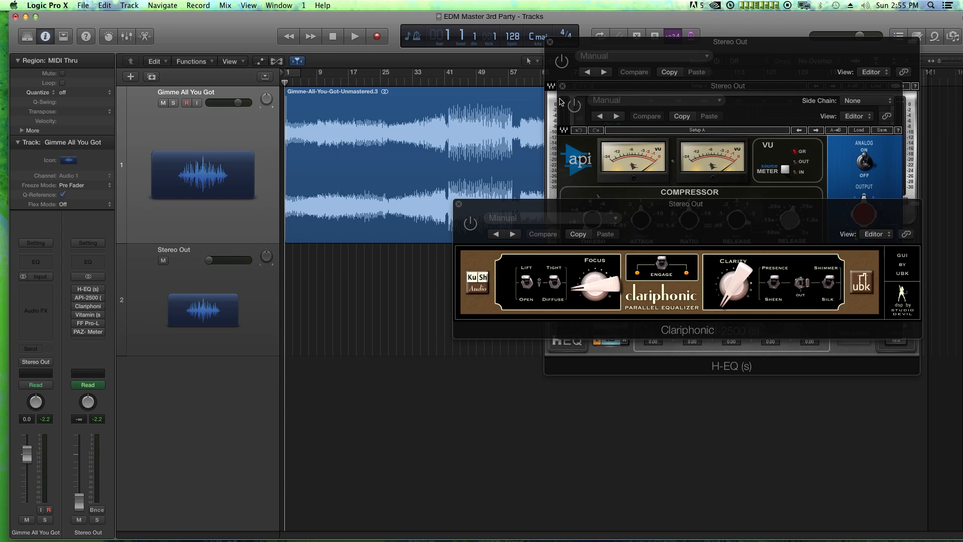
pyautogui.click(458, 205)
pyautogui.click(562, 88)
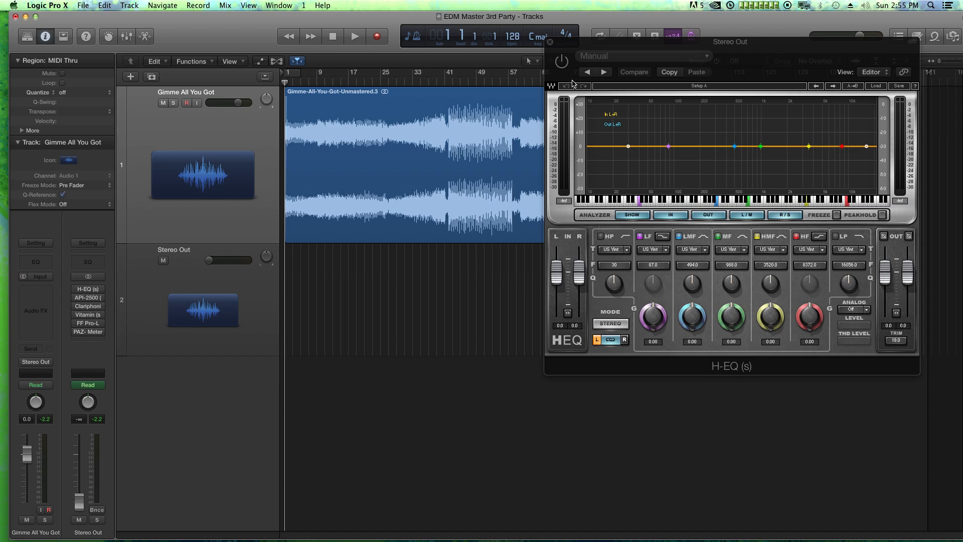
# Turn off the H-EQ's LF, LMF, MF, HMF and HF bands, and enable the high-pass filter at 20 Hz with a raised Q
pyautogui.moveTo(634, 50); pyautogui.dragTo(400, 143)
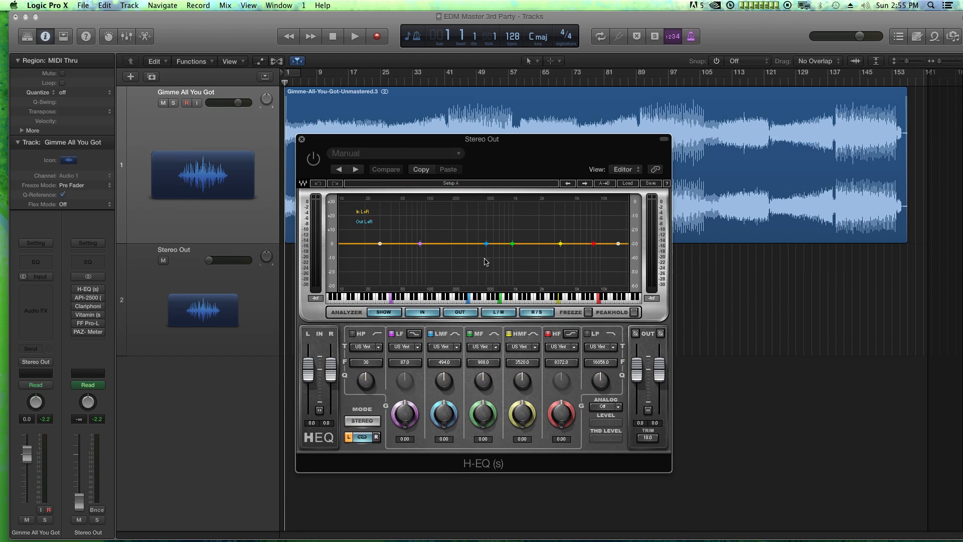
pyautogui.click(469, 333)
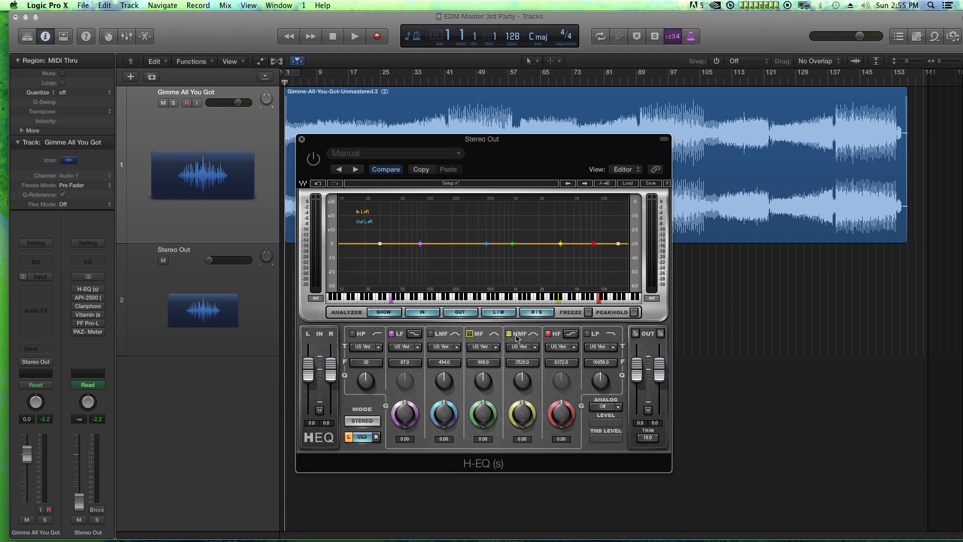
pyautogui.click(547, 333)
pyautogui.click(392, 334)
pyautogui.click(353, 334)
pyautogui.moveTo(365, 379)
pyautogui.mouseDown()
pyautogui.moveTo(365, 351)
pyautogui.moveTo(368, 379)
pyautogui.mouseUp()
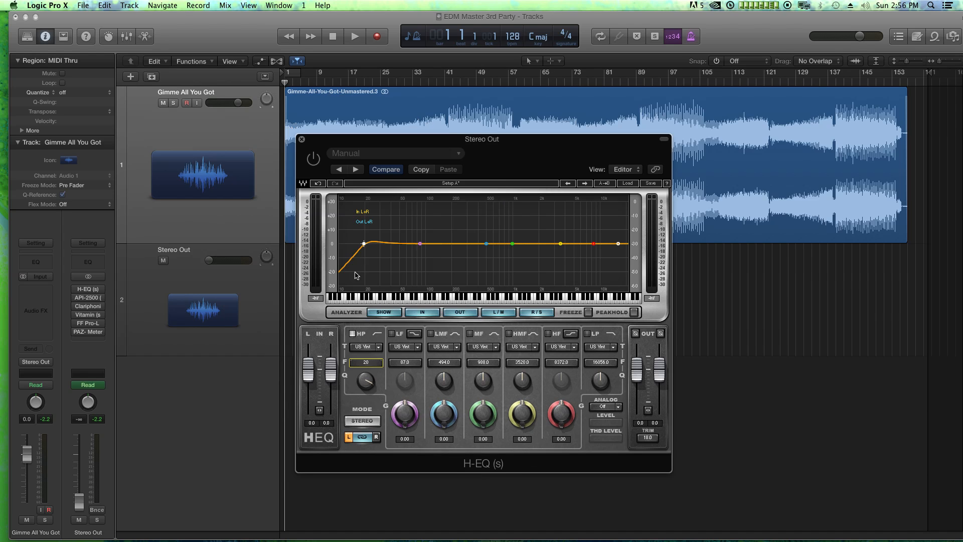
# Set the H-EQ's high-pass filter type to Digital 2 and its frequency to 23 Hz
pyautogui.moveTo(369, 377)
pyautogui.click(359, 346)
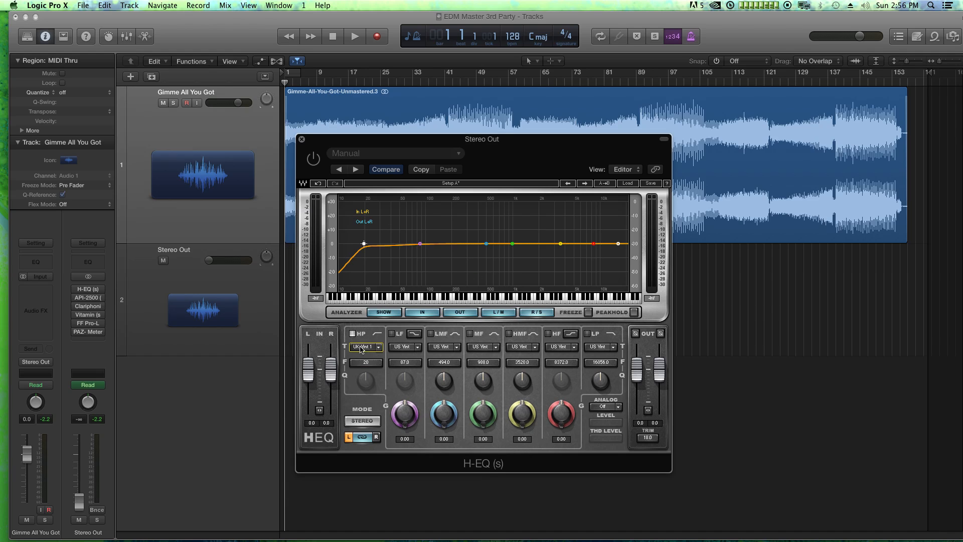
pyautogui.click(361, 349)
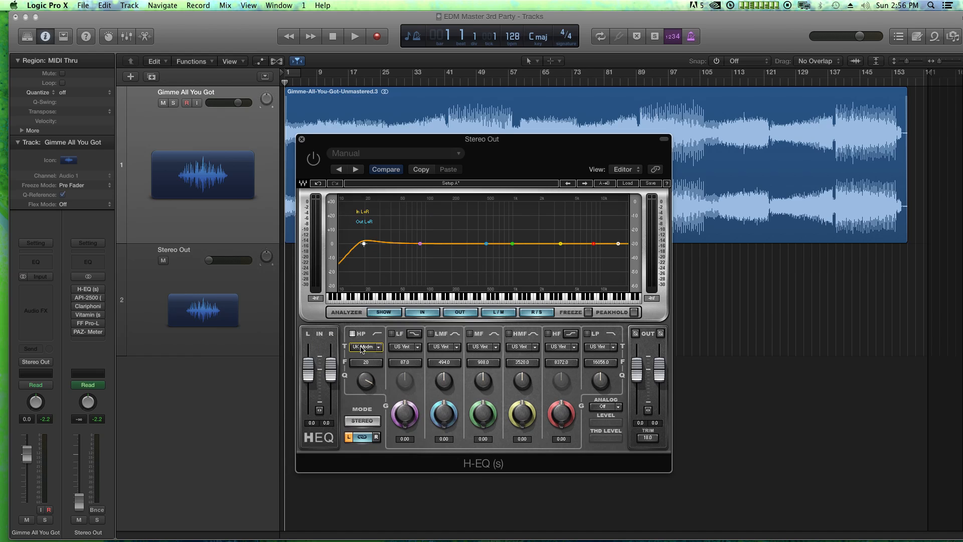
pyautogui.click(361, 348)
pyautogui.click(367, 347)
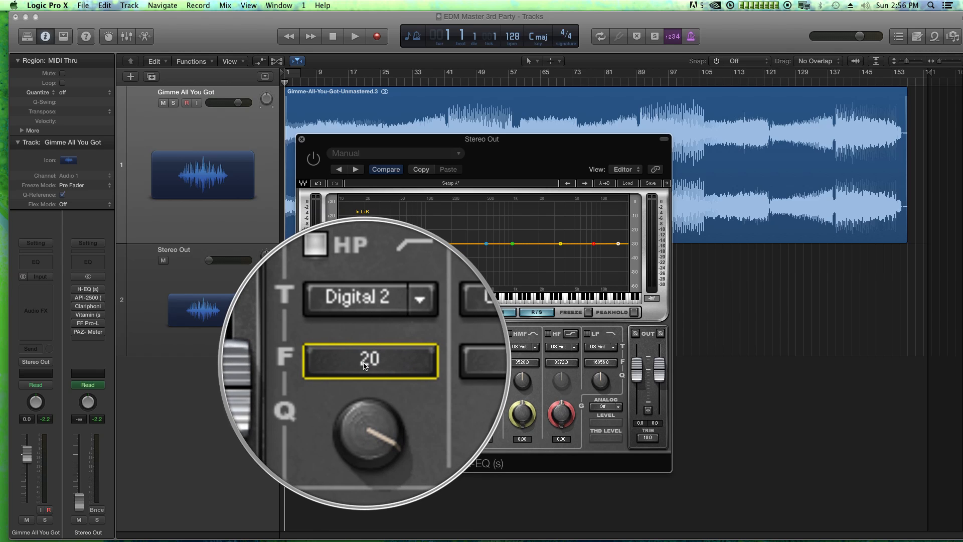
pyautogui.click(363, 363)
pyautogui.write('23')
pyautogui.press('Return')
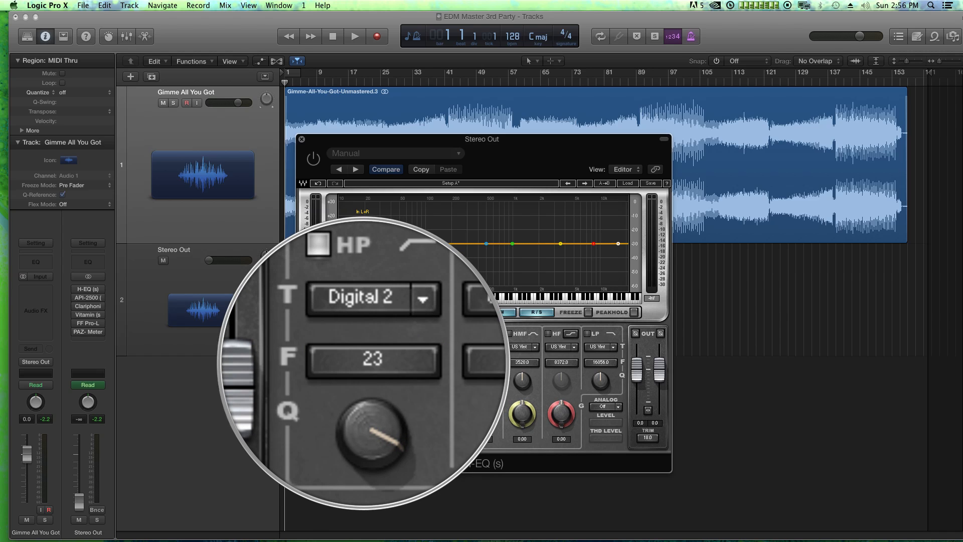
# Move the playhead to bar 41 and close the H-EQ window
pyautogui.click(397, 82)
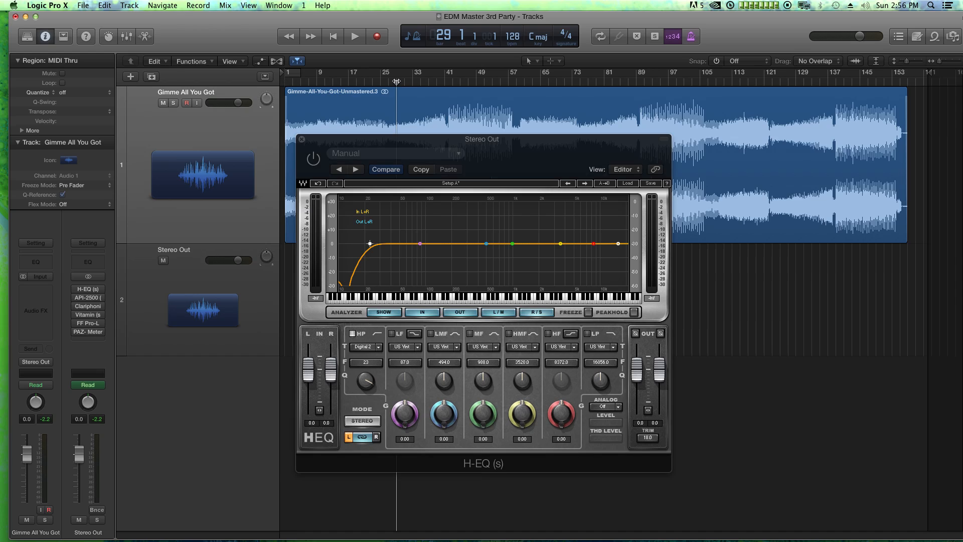
pyautogui.moveTo(396, 82); pyautogui.dragTo(444, 82)
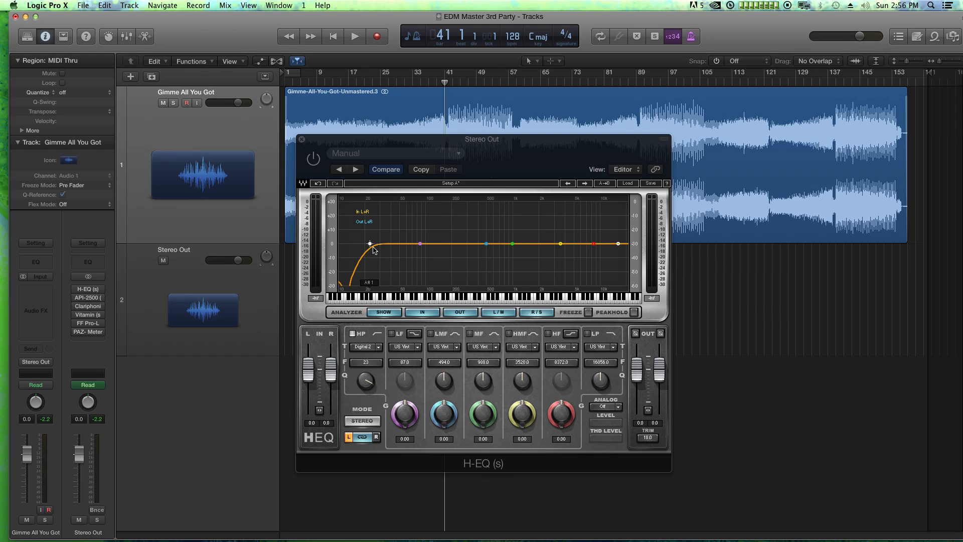
pyautogui.click(302, 140)
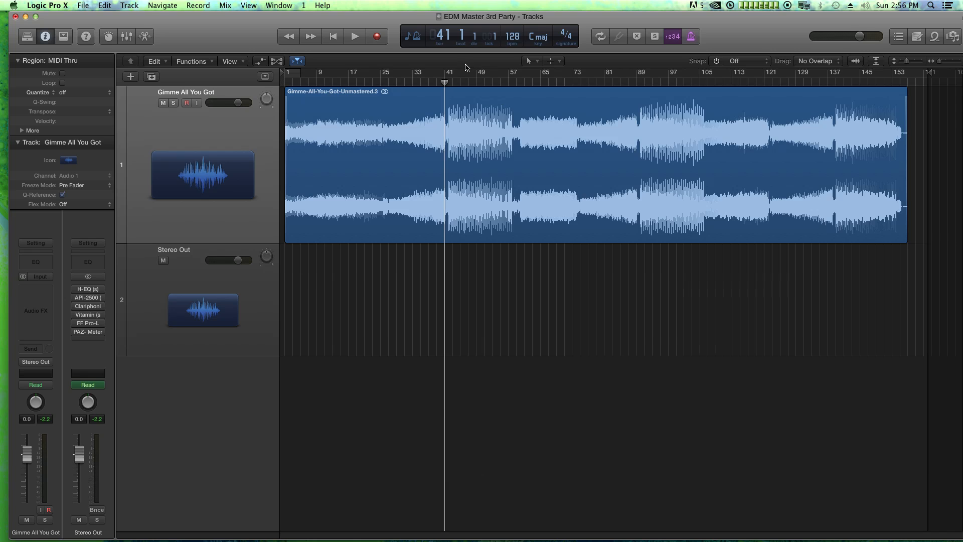
# Enable the H-EQ, open and reposition the API-2500 window, and play the track briefly from bar 41 with the compressor bypassed
pyautogui.click(76, 289)
pyautogui.click(76, 297)
pyautogui.click(89, 297)
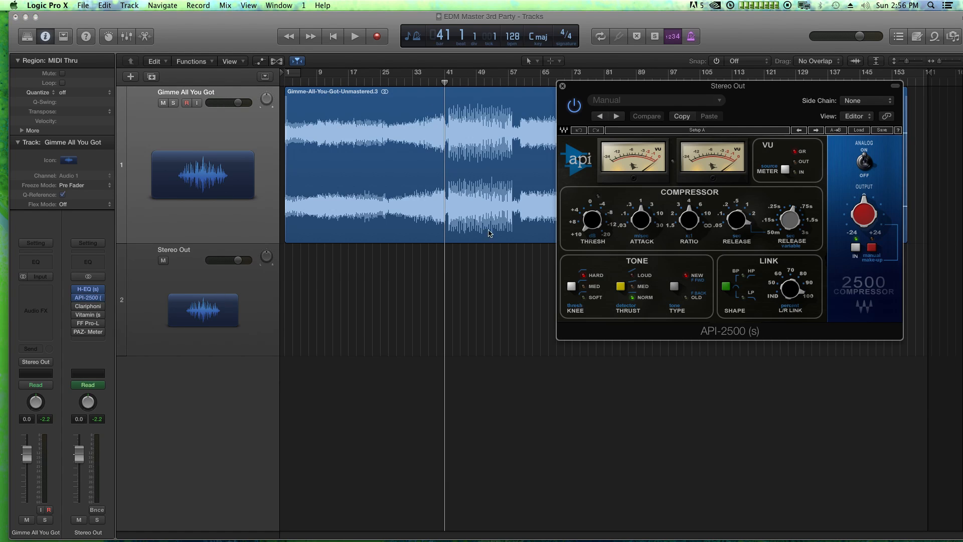
pyautogui.press('space')
pyautogui.moveTo(608, 90); pyautogui.dragTo(538, 160)
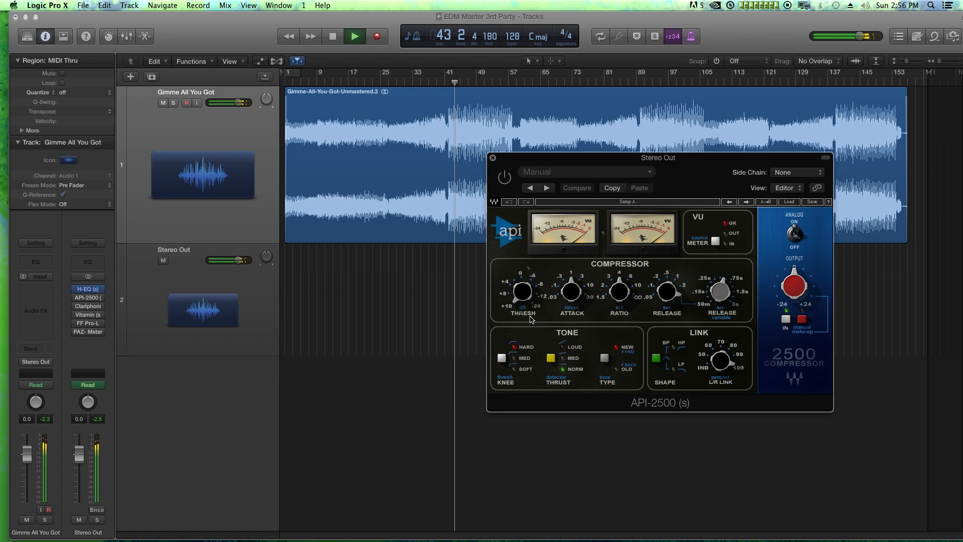
pyautogui.press('space')
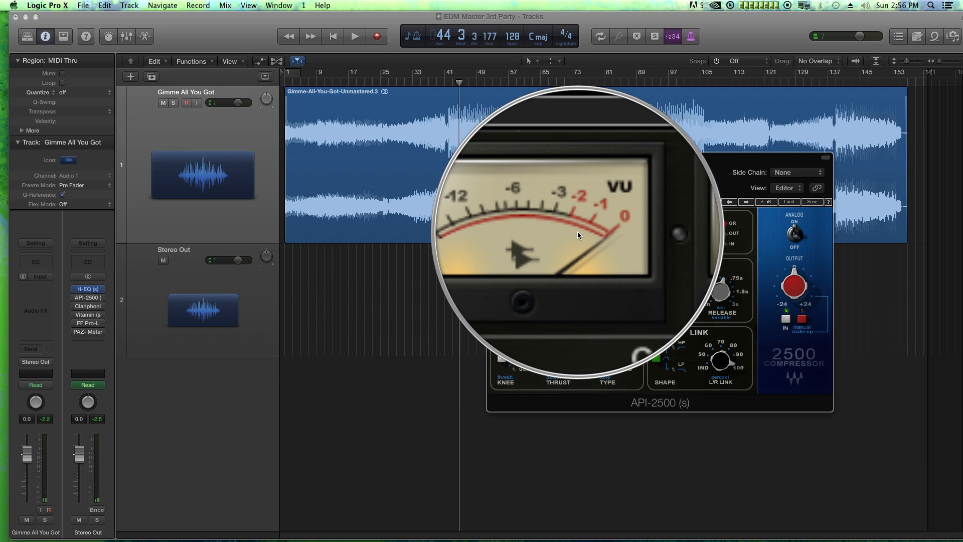
# Adjust the API-2500's threshold, enable the compressor during playback, and shorten its attack time
pyautogui.moveTo(522, 291); pyautogui.dragTo(522, 282)
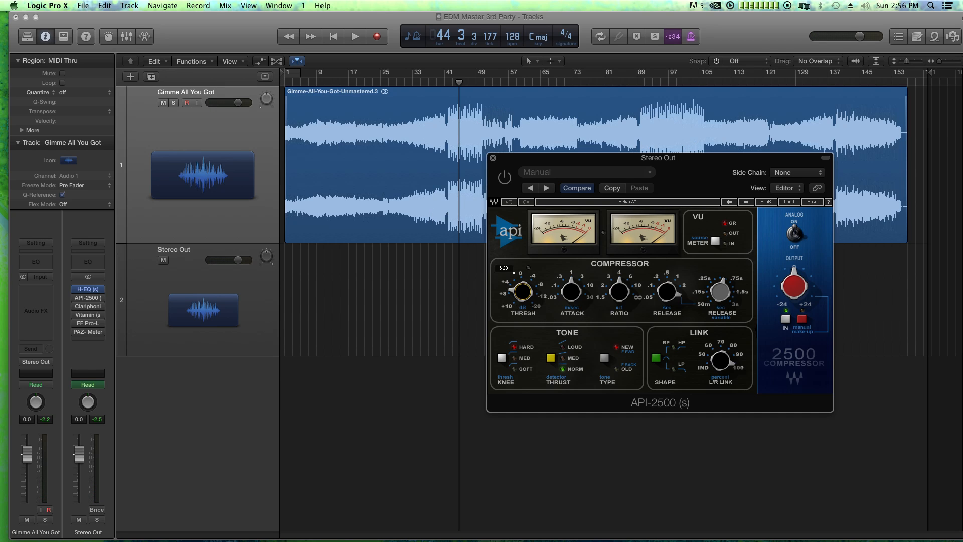
pyautogui.press('space')
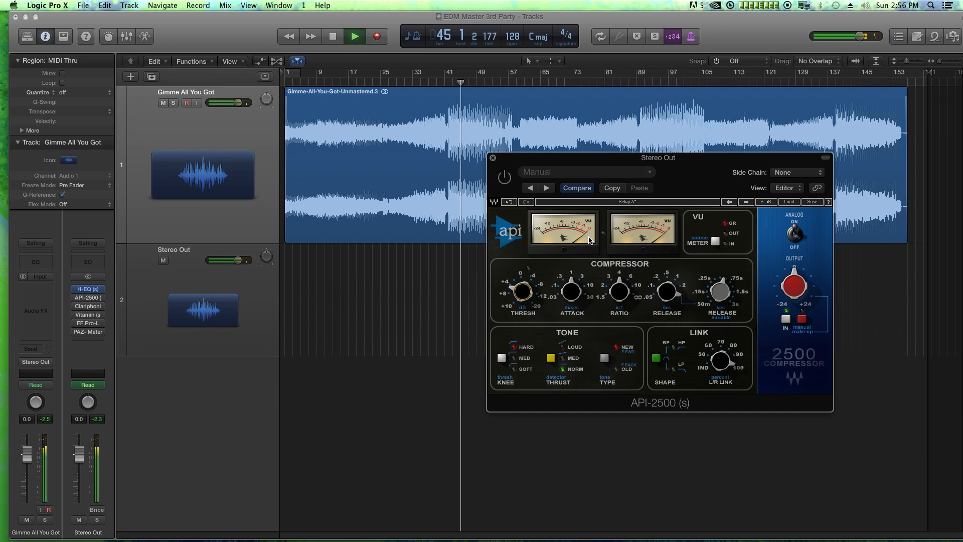
pyautogui.click(504, 178)
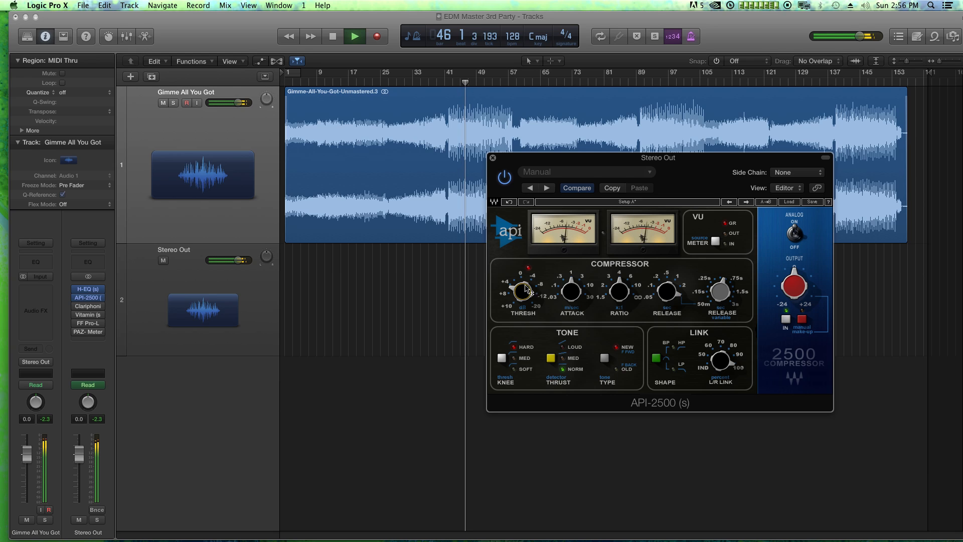
pyautogui.moveTo(572, 291)
pyautogui.mouseDown()
pyautogui.moveTo(572, 319)
pyautogui.moveTo(572, 310)
pyautogui.mouseUp()
pyautogui.press('space')
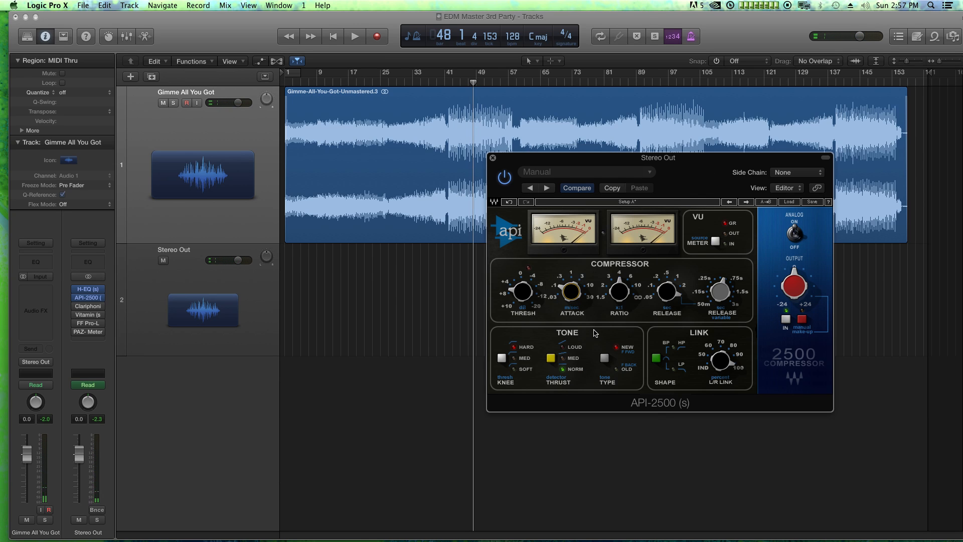
# Lower the API-2500's ratio while the track plays, and set its tone Type to Old
pyautogui.press('space')
pyautogui.moveTo(625, 307); pyautogui.dragTo(625, 317)
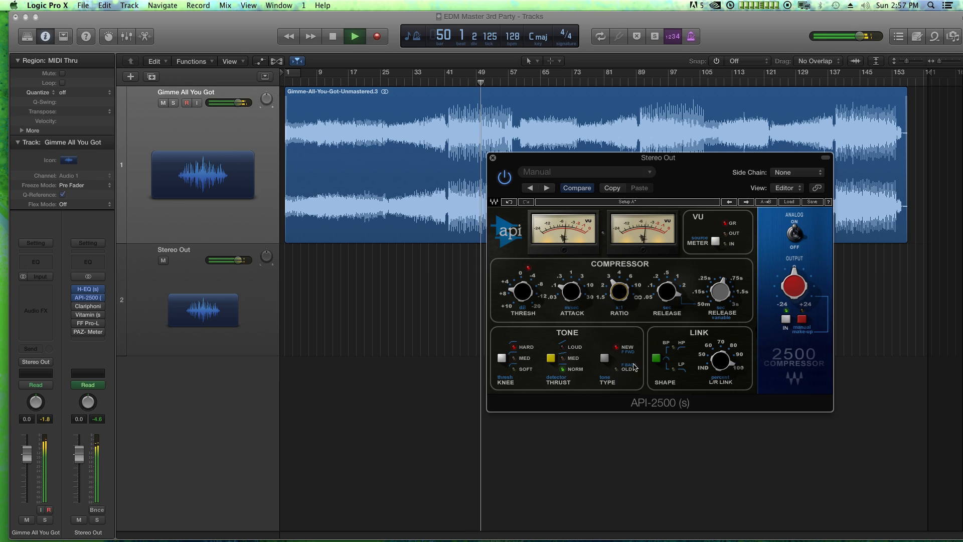
pyautogui.press('space')
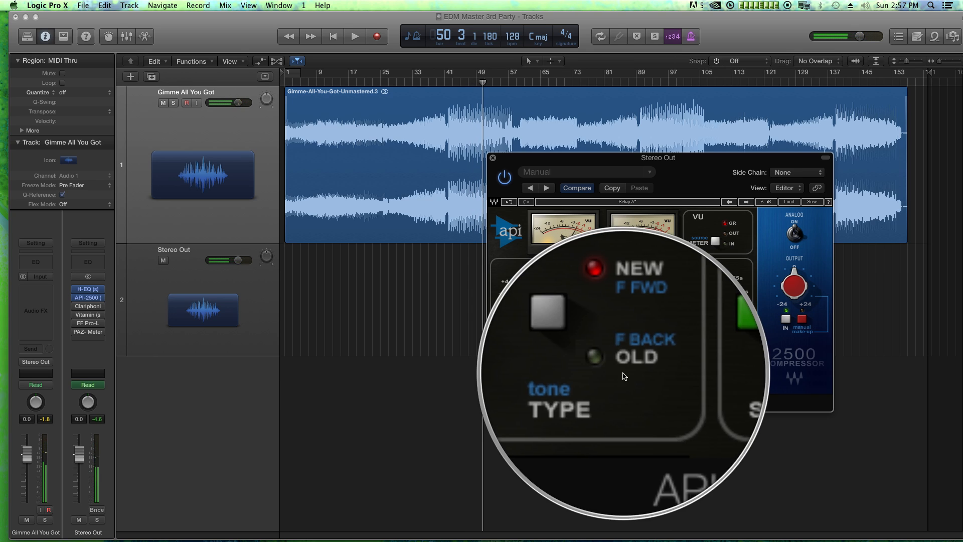
pyautogui.click(607, 360)
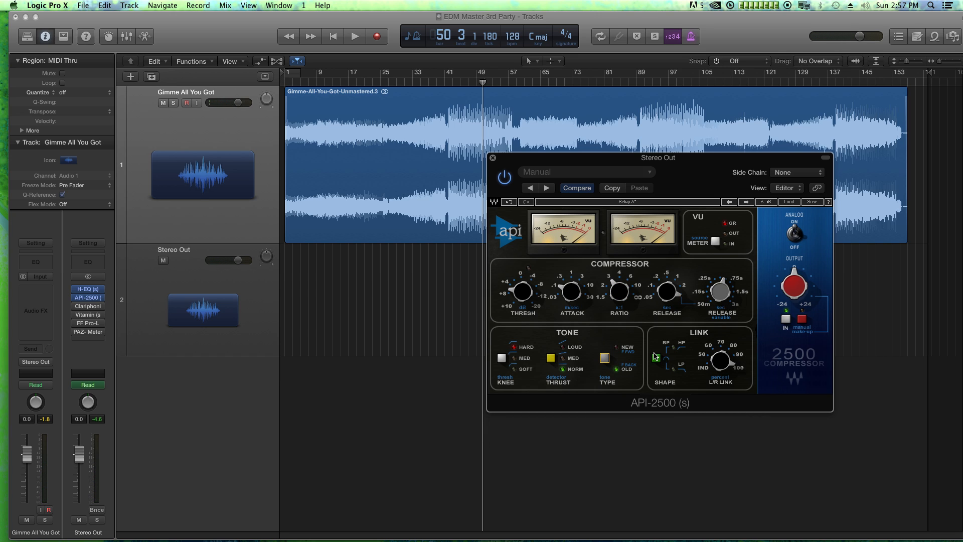
# Go over the API-2500's release controls, lower its L/R Link percentage, and set the Analog switch to off
pyautogui.click(668, 293)
pyautogui.moveTo(669, 297); pyautogui.dragTo(659, 302)
pyautogui.click(717, 296)
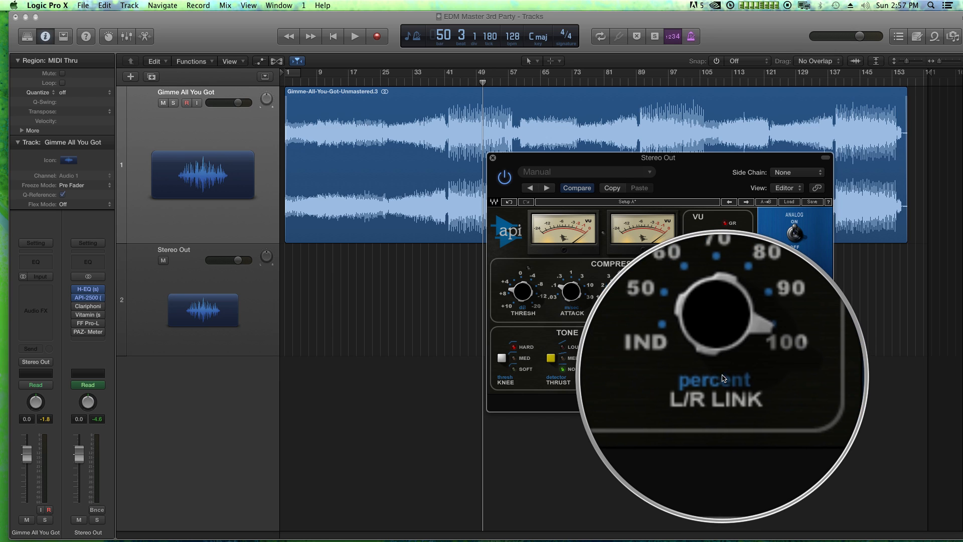
pyautogui.click(723, 370)
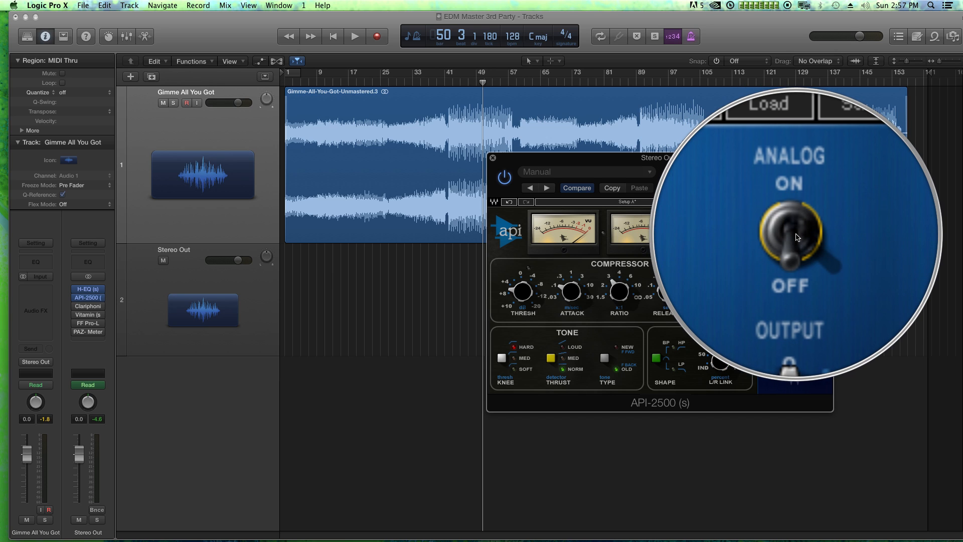
pyautogui.click(796, 234)
pyautogui.click(796, 235)
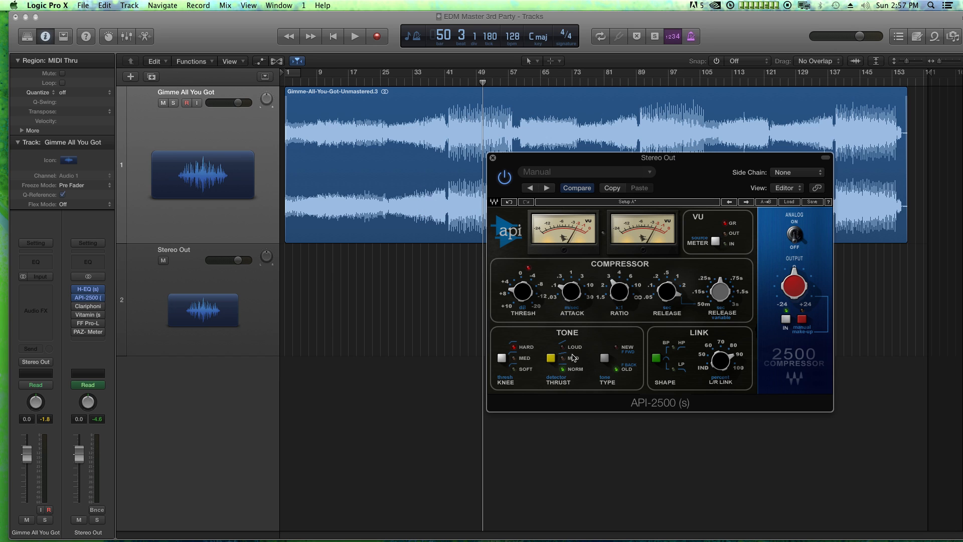
# Fine-tune the API-2500's threshold while playing the track
pyautogui.press('space')
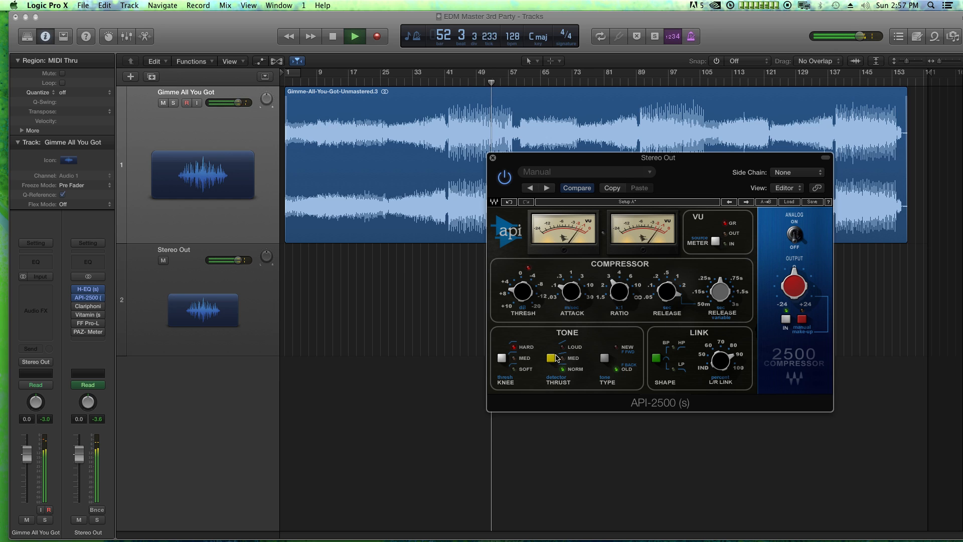
pyautogui.moveTo(525, 300); pyautogui.dragTo(524, 292)
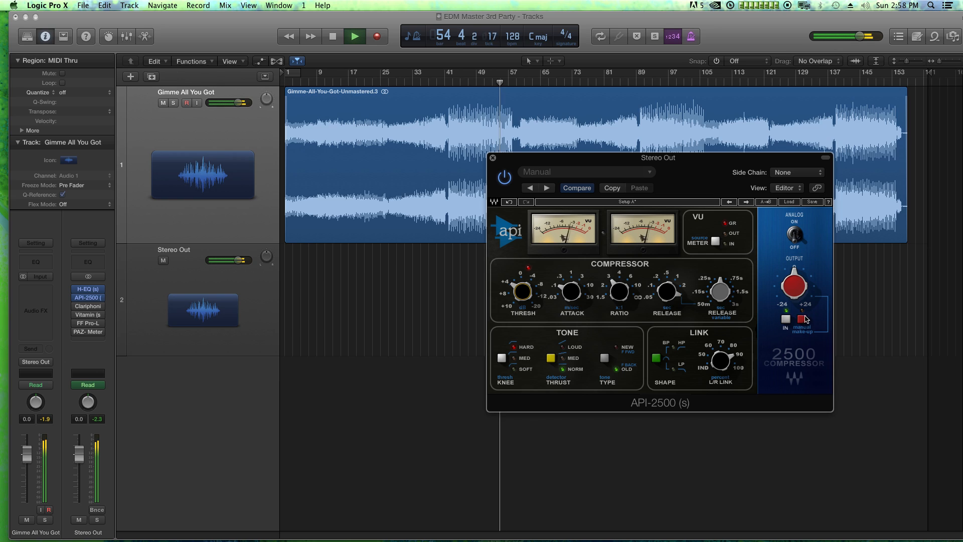
pyautogui.press('space')
# Enable the Clariphonic on Stereo Out, close the API-2500 window, and open the Clariphonic window below the waveform
pyautogui.moveTo(77, 309)
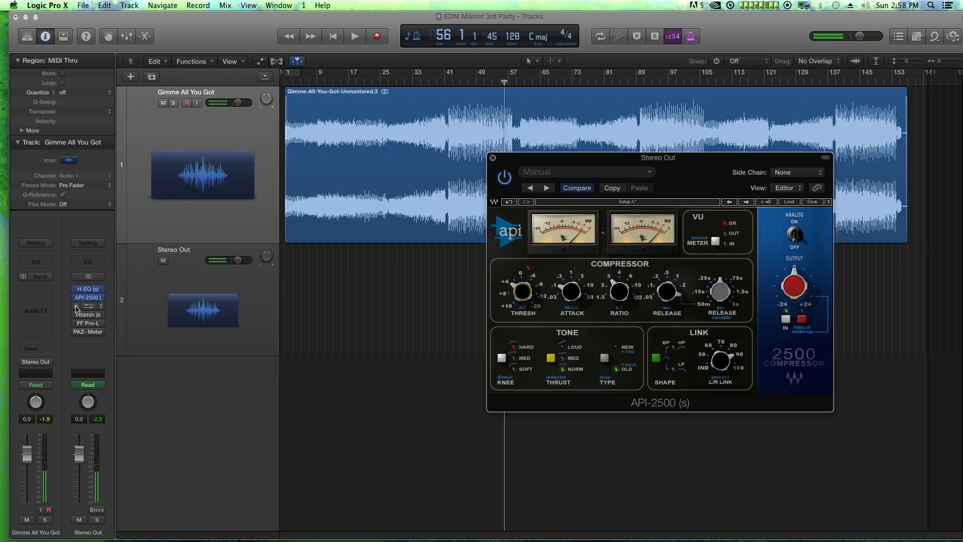
pyautogui.click(492, 157)
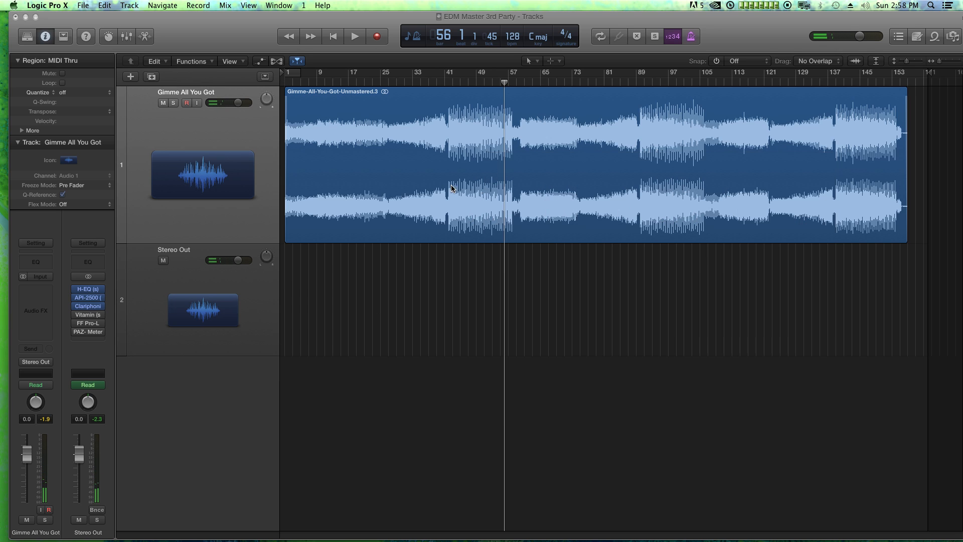
pyautogui.click(88, 306)
pyautogui.moveTo(588, 211); pyautogui.dragTo(463, 303)
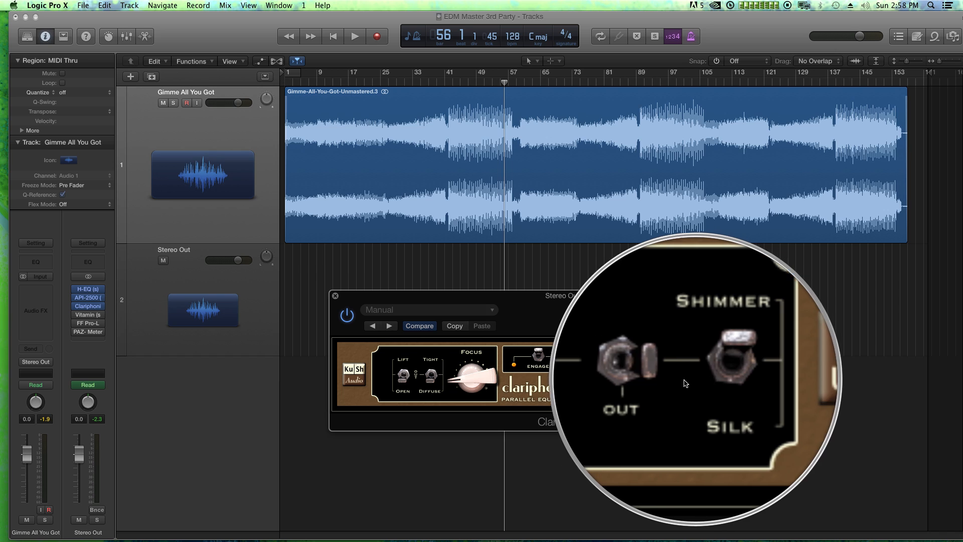
# Switch the Clariphonic's Clarity section to the Presence/Sheen side, set its Presence and Shimmer toggles, and raise Focus slightly
pyautogui.moveTo(679, 379); pyautogui.dragTo(657, 378)
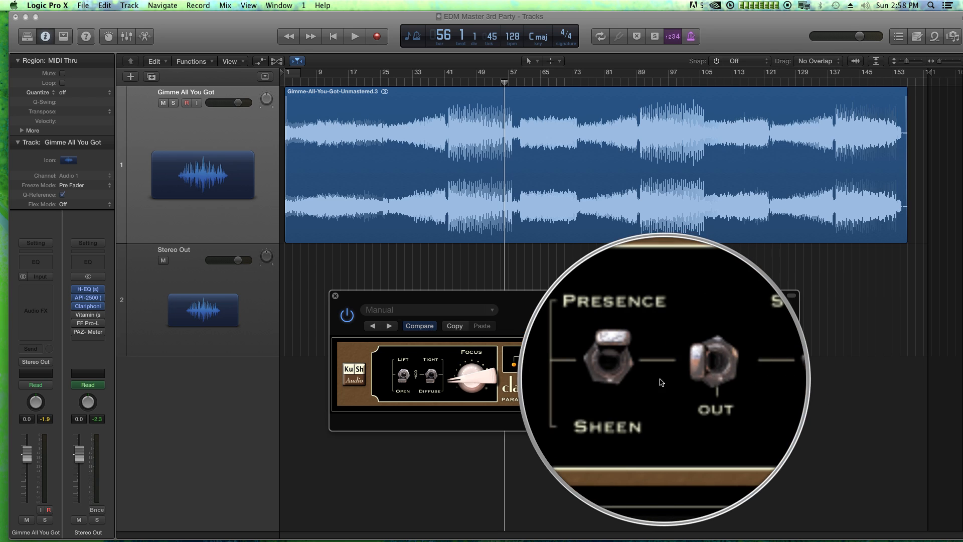
pyautogui.click(650, 374)
pyautogui.click(705, 384)
pyautogui.moveTo(467, 382); pyautogui.dragTo(469, 374)
# Play from bar 41 with the Clariphonic bypassed, re-enable it, and raise Focus and bring Clarity up to about the middle
pyautogui.click(347, 317)
pyautogui.click(445, 83)
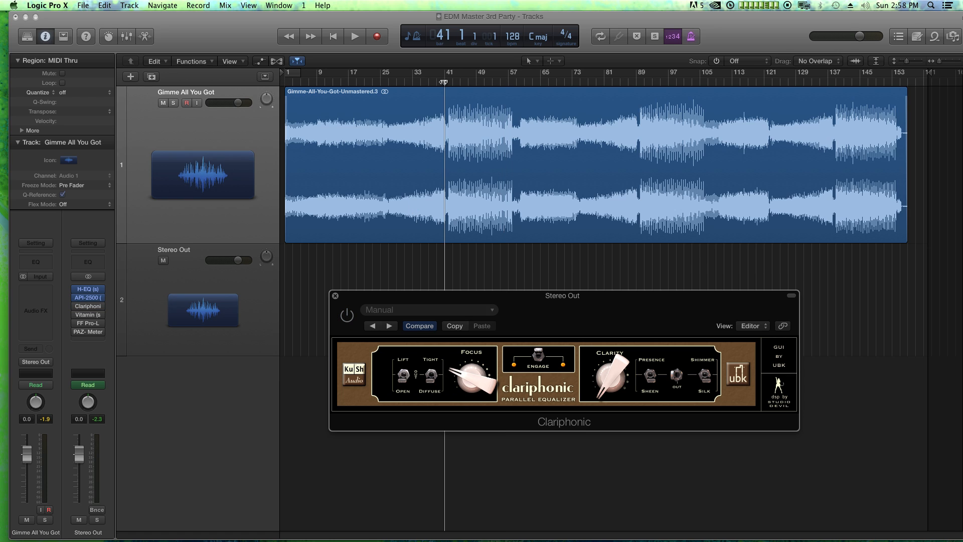
pyautogui.press('space')
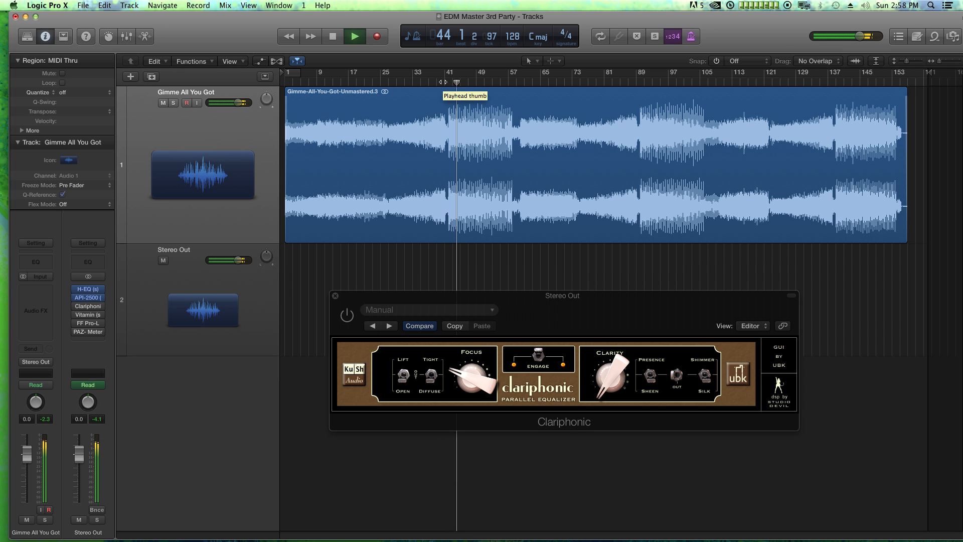
pyautogui.click(347, 316)
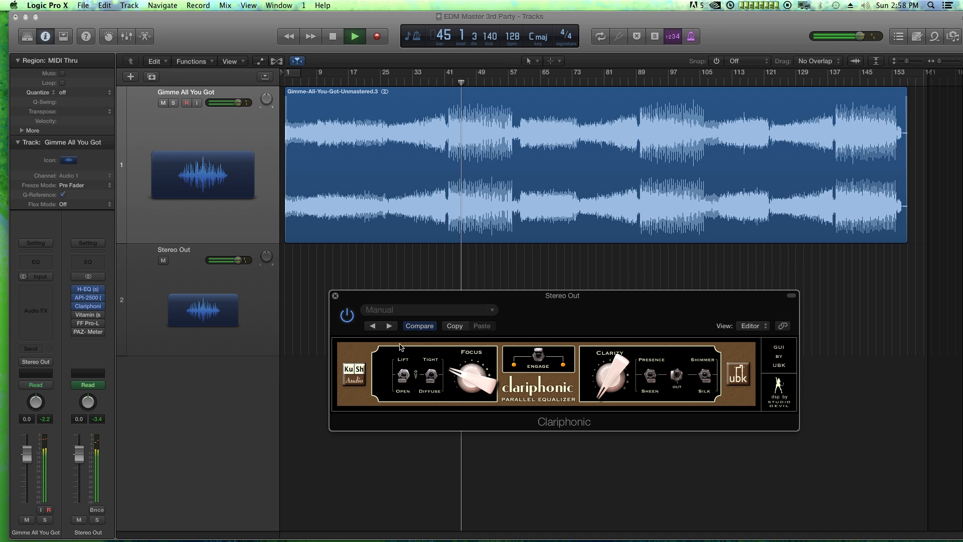
pyautogui.moveTo(472, 378); pyautogui.dragTo(473, 371)
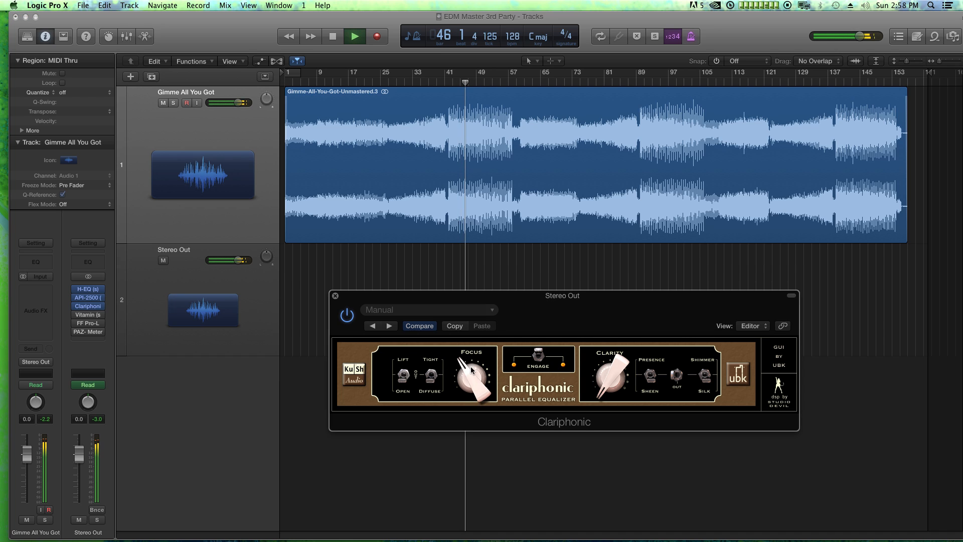
pyautogui.moveTo(612, 376); pyautogui.dragTo(612, 331)
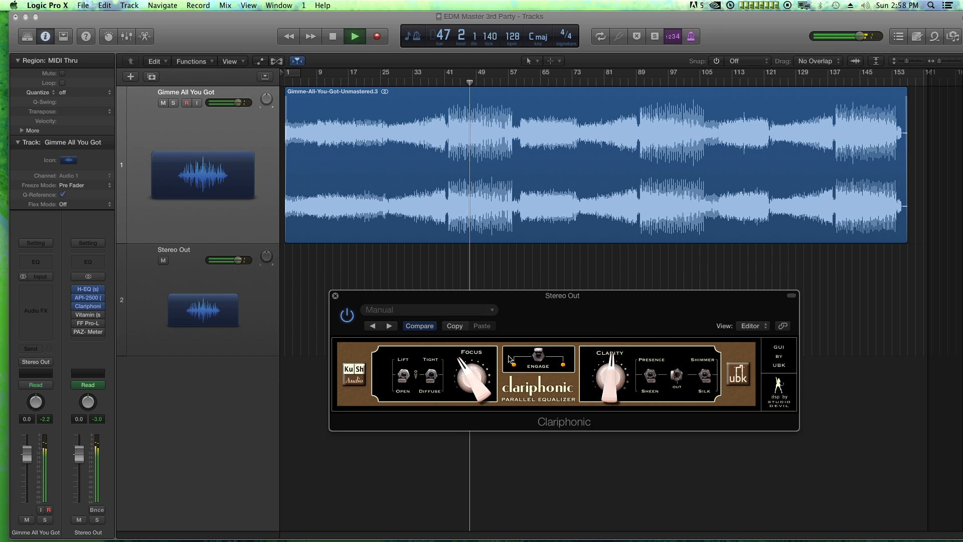
# Compare the playing track with the Clariphonic bypassed and enabled, and stop playback
pyautogui.click(349, 317)
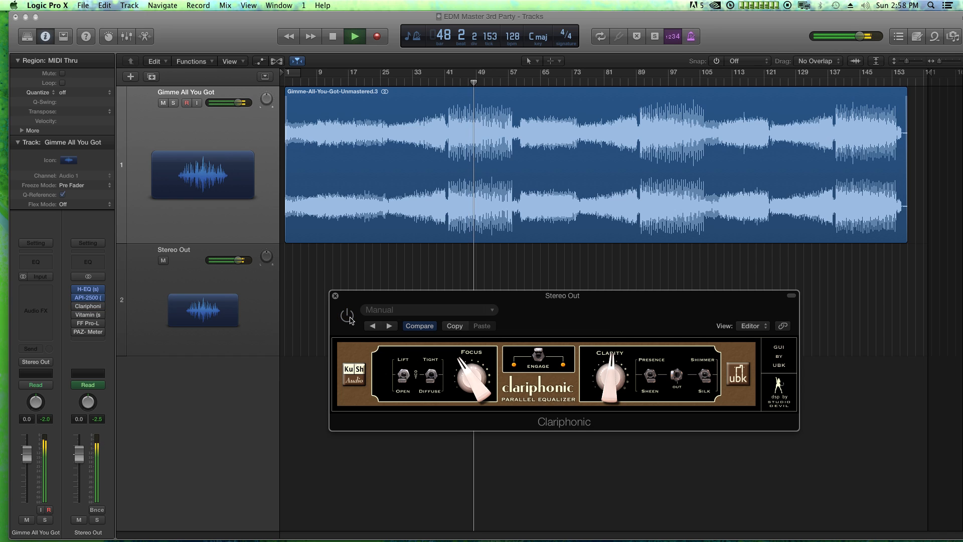
pyautogui.click(348, 317)
pyautogui.press('space')
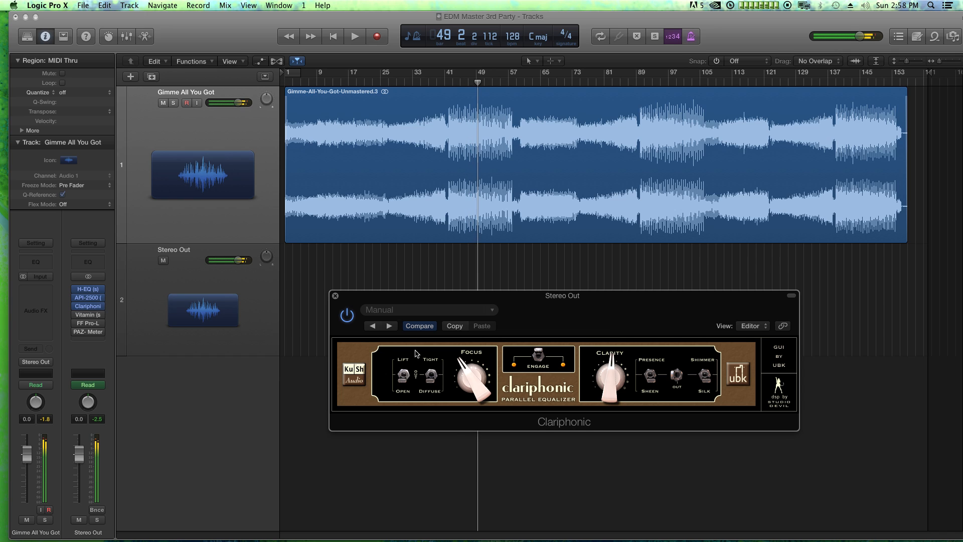
# Toggle the Clariphonic's Engage switch off and back on, and raise Focus and Clarity a little further
pyautogui.click(544, 360)
pyautogui.click(538, 356)
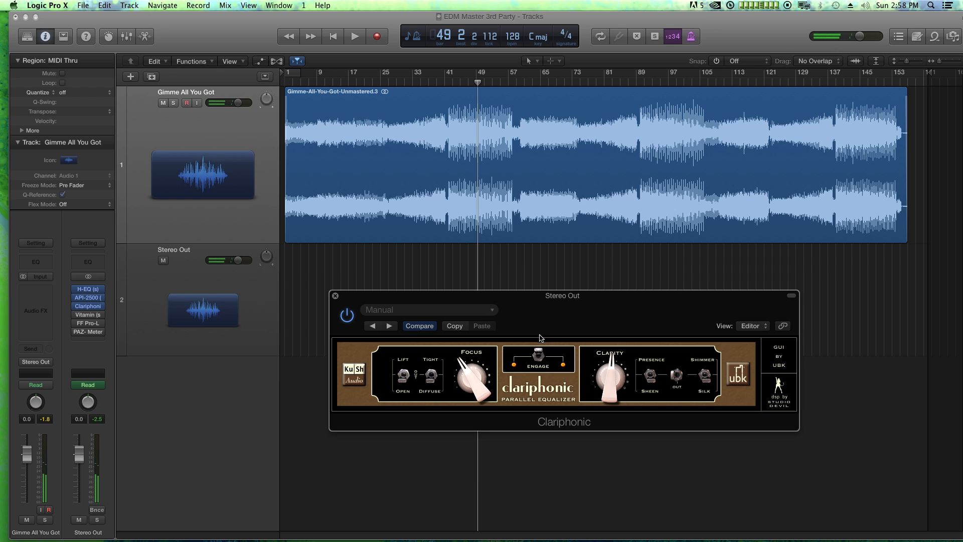
pyautogui.moveTo(491, 386); pyautogui.dragTo(481, 373)
pyautogui.moveTo(607, 399); pyautogui.dragTo(613, 381)
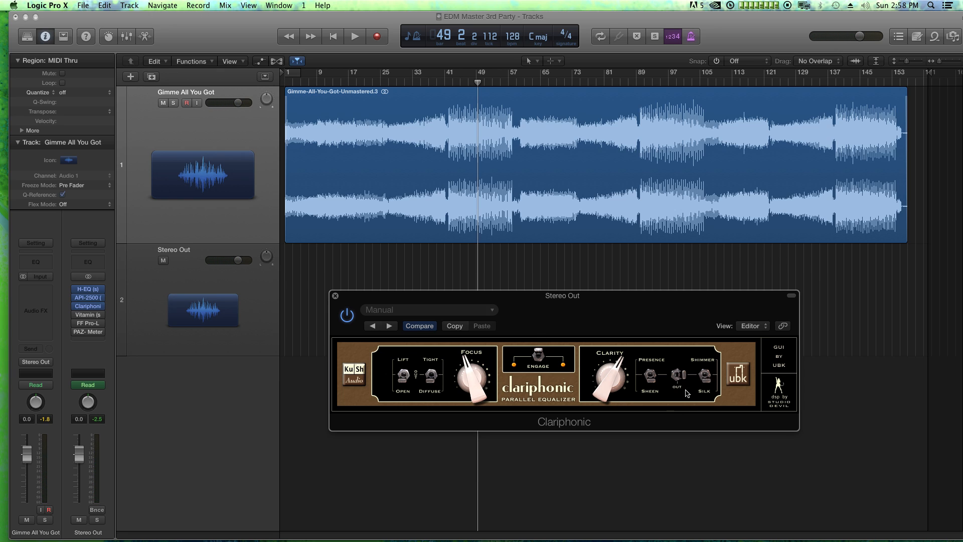
# Listen from bar 49, replay from about bar 26 while switching the Clariphonic's Engage off and back on, and stop playback
pyautogui.press('space')
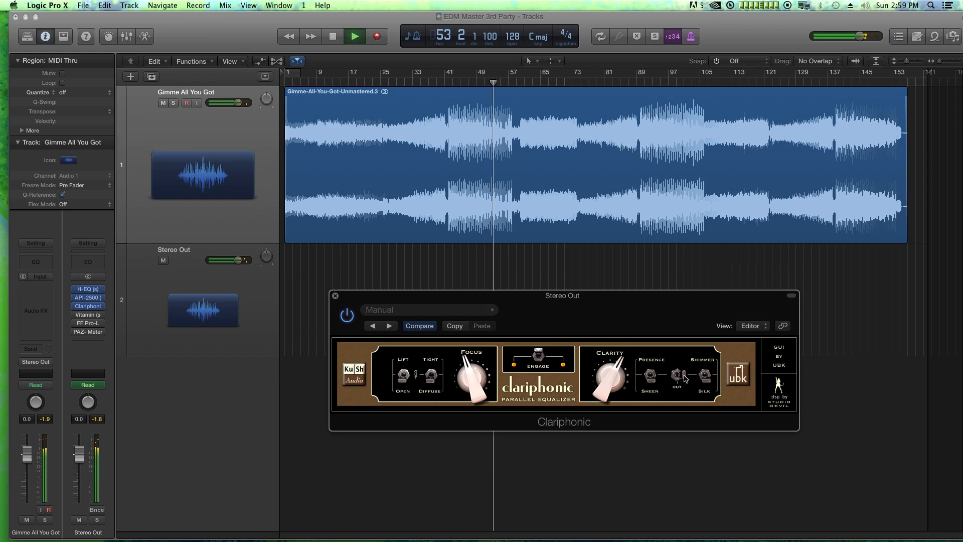
pyautogui.press('space')
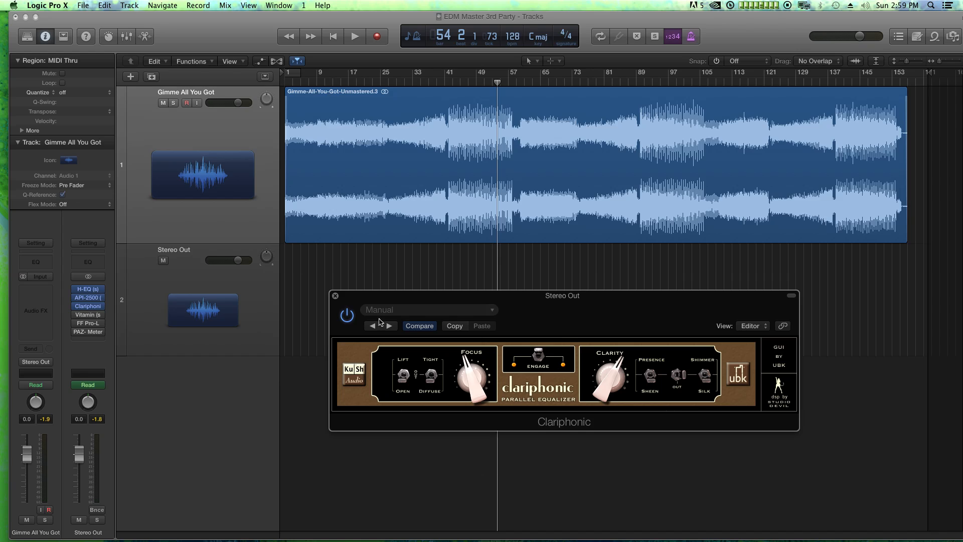
pyautogui.click(385, 83)
pyautogui.press('space')
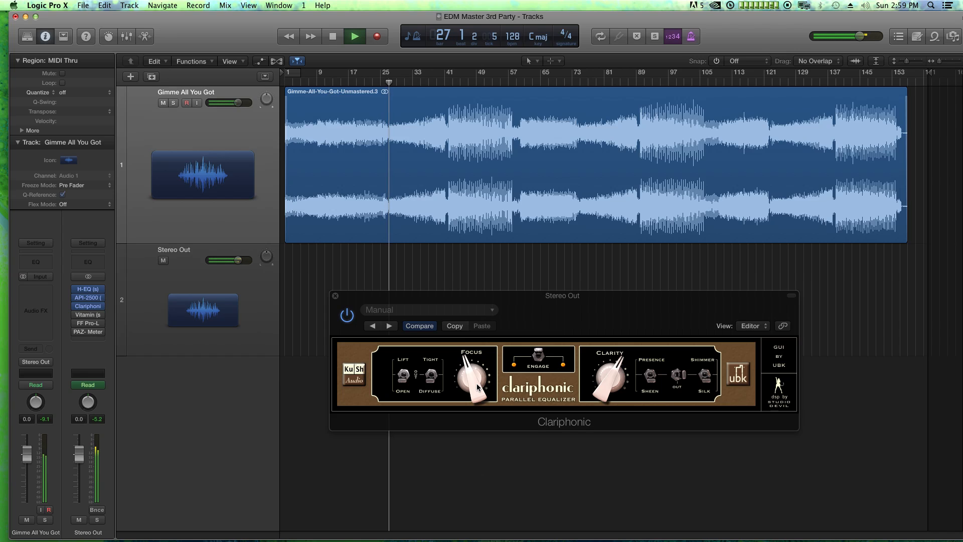
pyautogui.click(540, 354)
pyautogui.click(538, 357)
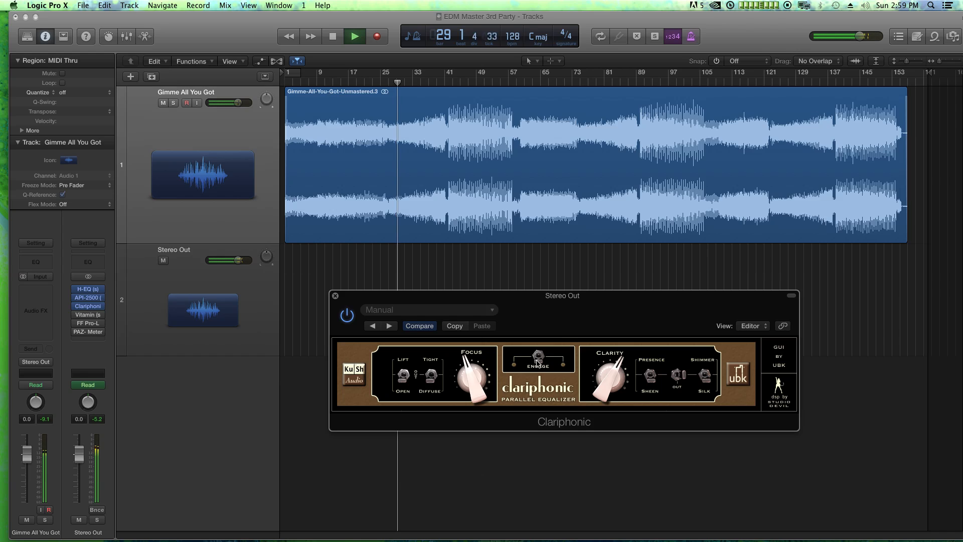
pyautogui.click(539, 358)
pyautogui.press('space')
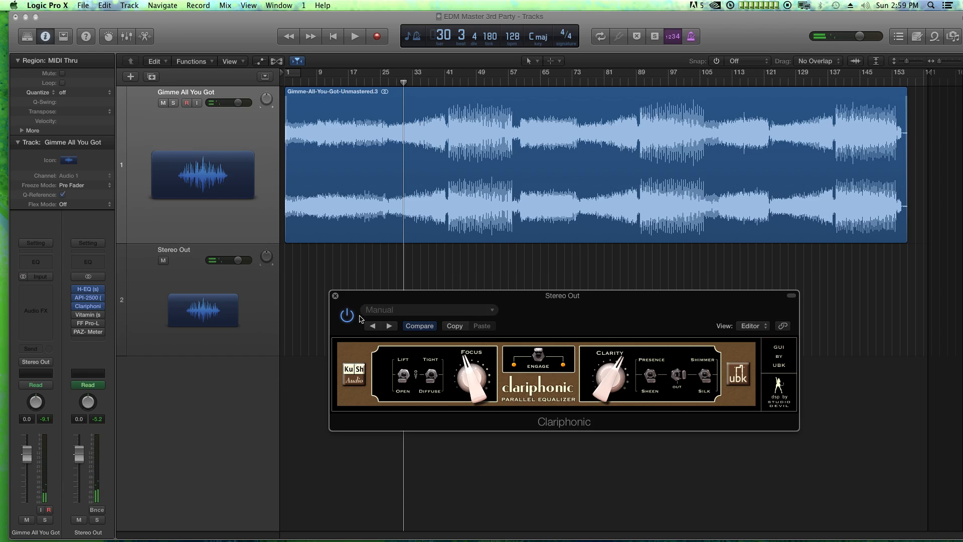
# Lower the Clariphonic's Focus and Clarity slightly, close it, and enable and open Vitamin on the Stereo Out
pyautogui.moveTo(463, 370); pyautogui.dragTo(465, 379)
pyautogui.moveTo(620, 372); pyautogui.dragTo(617, 381)
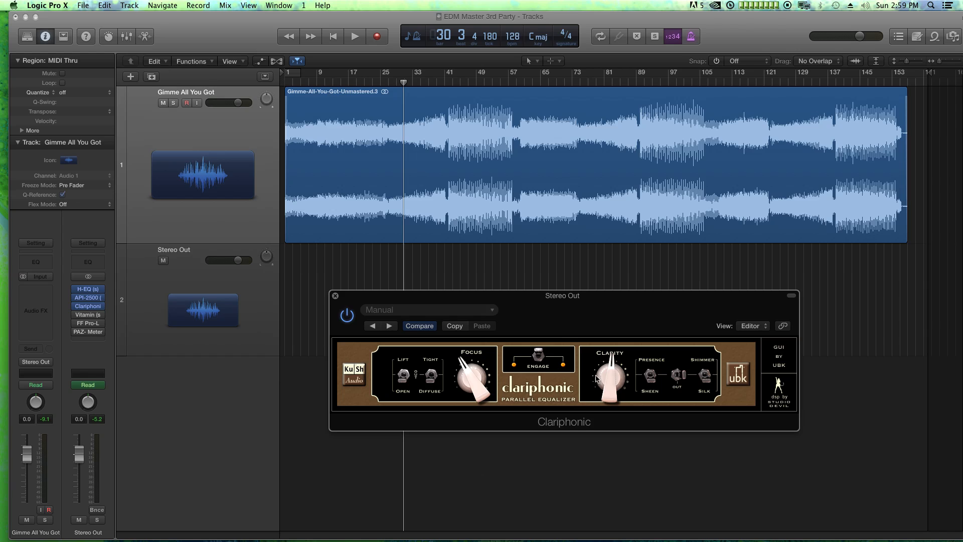
pyautogui.click(336, 296)
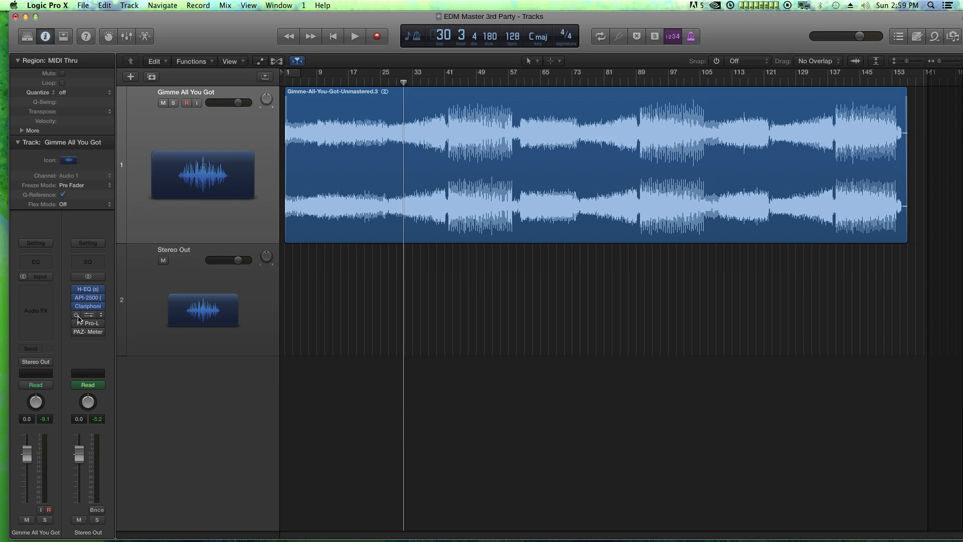
pyautogui.moveTo(731, 172); pyautogui.dragTo(614, 203)
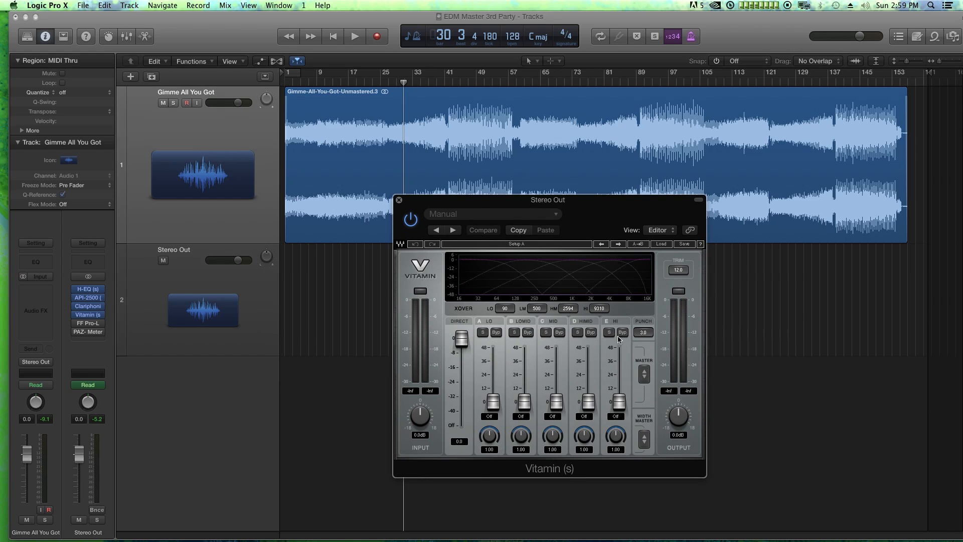
# Try raising all five Vitamin bands together with the Master control, and bring them back down to Off
pyautogui.moveTo(647, 382)
pyautogui.mouseDown()
pyautogui.moveTo(647, 354)
pyautogui.moveTo(640, 388)
pyautogui.moveTo(640, 376)
pyautogui.mouseUp()
pyautogui.click(644, 374)
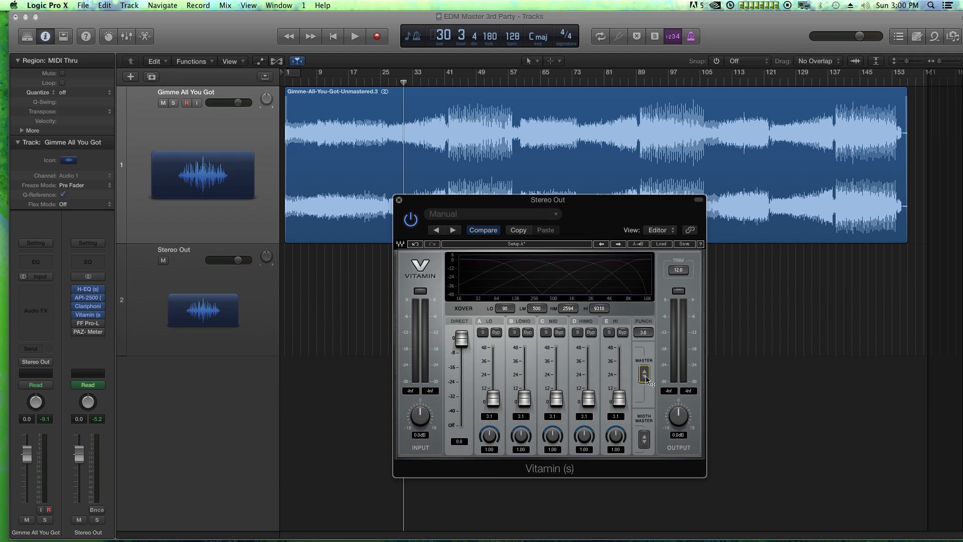
pyautogui.moveTo(644, 374); pyautogui.dragTo(644, 359)
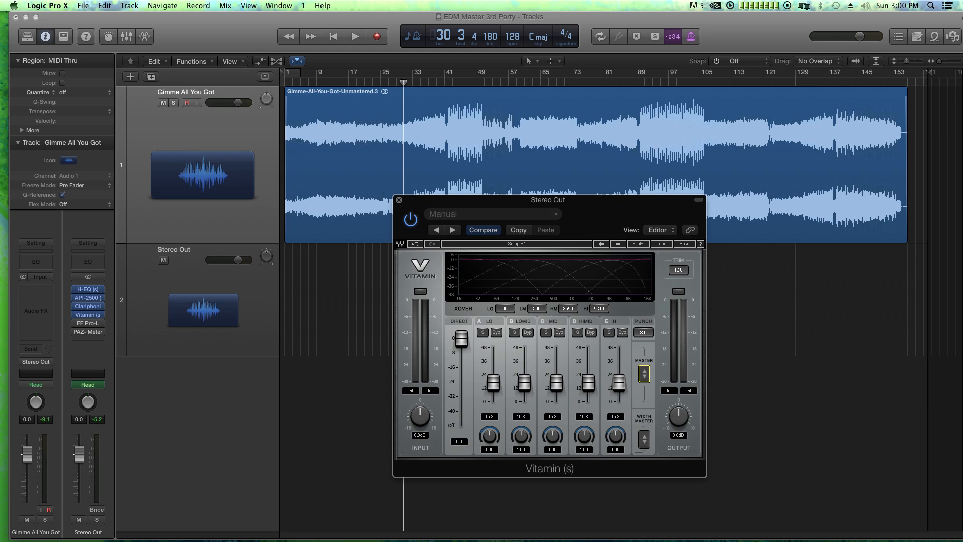
pyautogui.keyDown('alt'); pyautogui.click(645, 376); pyautogui.keyUp('alt')
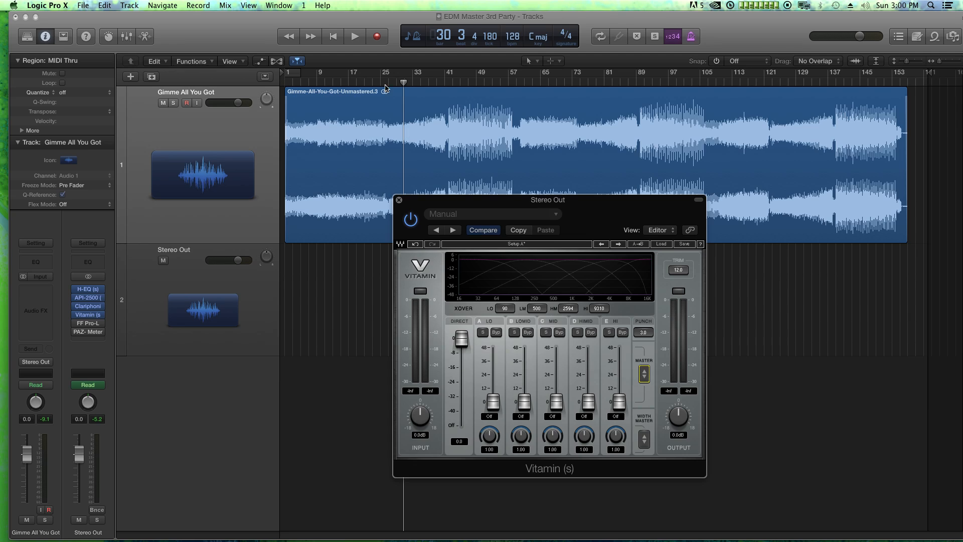
# Play from bar 42 and raise Vitamin's Lo band to 24.3 and LoMid band to 17.6, soloing each while adjusting
pyautogui.click(448, 82)
pyautogui.press('space')
pyautogui.moveTo(494, 406); pyautogui.dragTo(494, 374)
pyautogui.click(482, 333)
pyautogui.moveTo(524, 401); pyautogui.dragTo(523, 380)
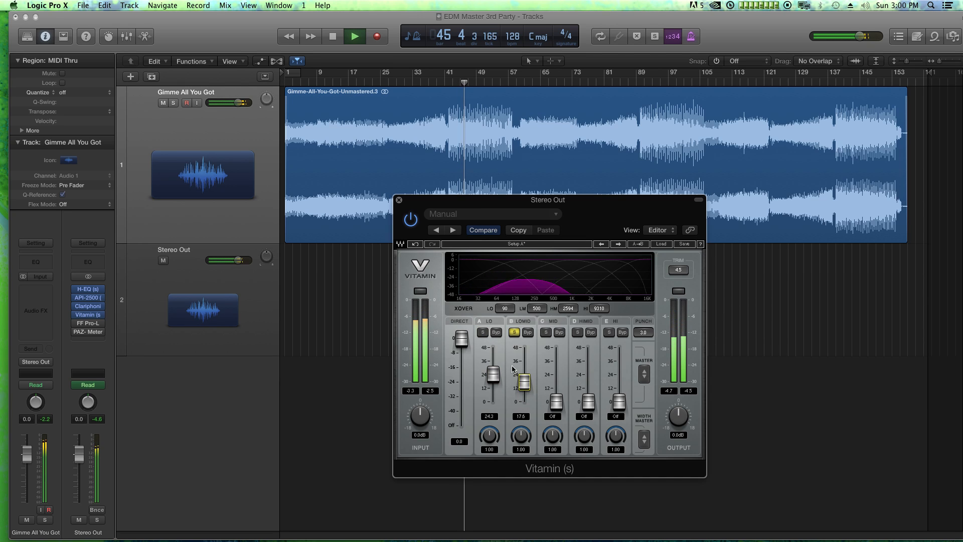
# Solo and raise Vitamin's Mid band to 26.1 and its HiMid band to 23.3
pyautogui.click(546, 332)
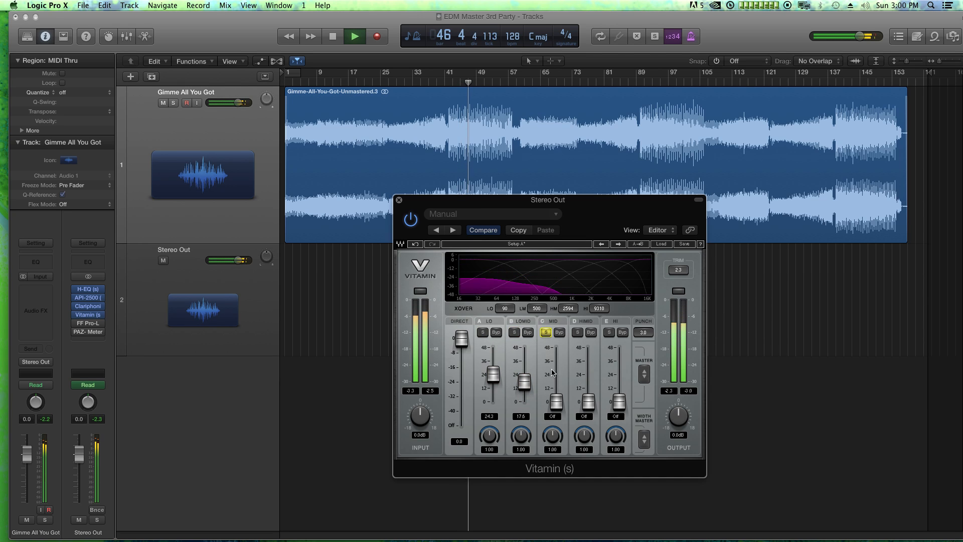
pyautogui.moveTo(557, 401); pyautogui.dragTo(556, 372)
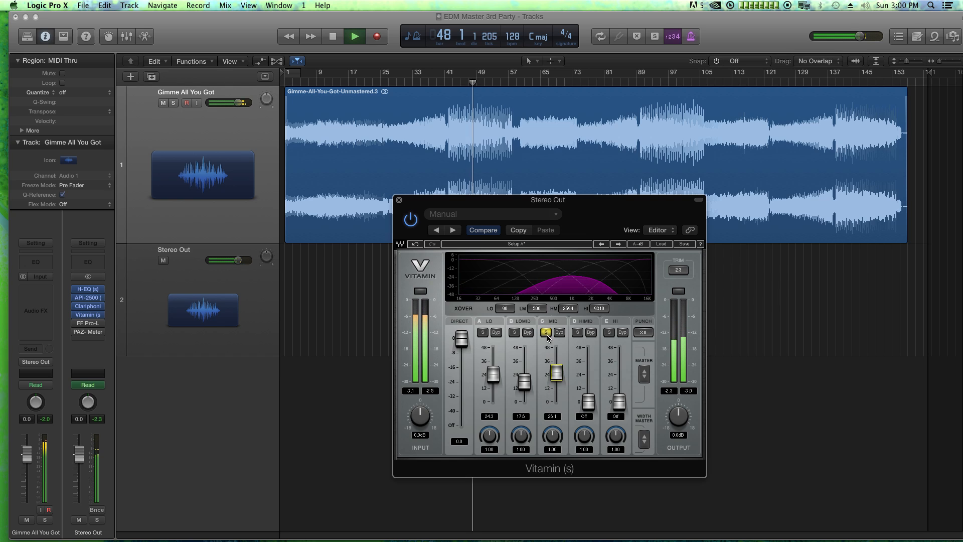
pyautogui.click(577, 332)
pyautogui.moveTo(588, 402); pyautogui.dragTo(588, 375)
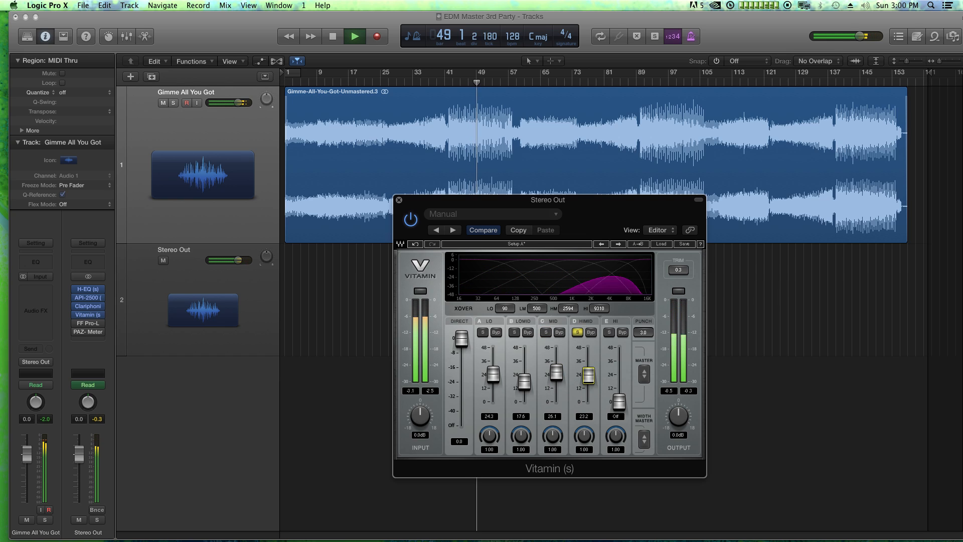
# Solo and raise Vitamin's Hi band, trim all bands slightly with Master so Hi sits at 19.1, and stop playback
pyautogui.click(609, 332)
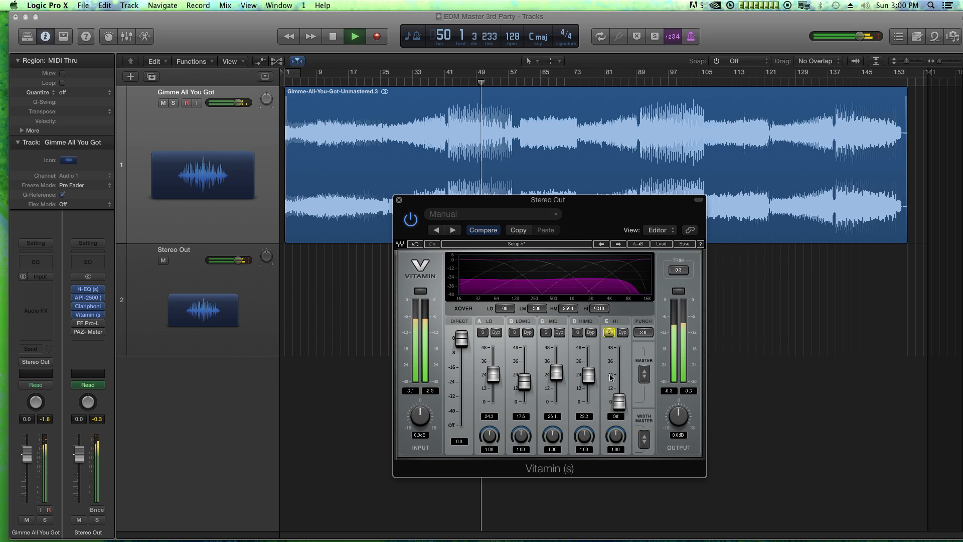
pyautogui.moveTo(619, 401); pyautogui.dragTo(644, 377)
pyautogui.click(612, 335)
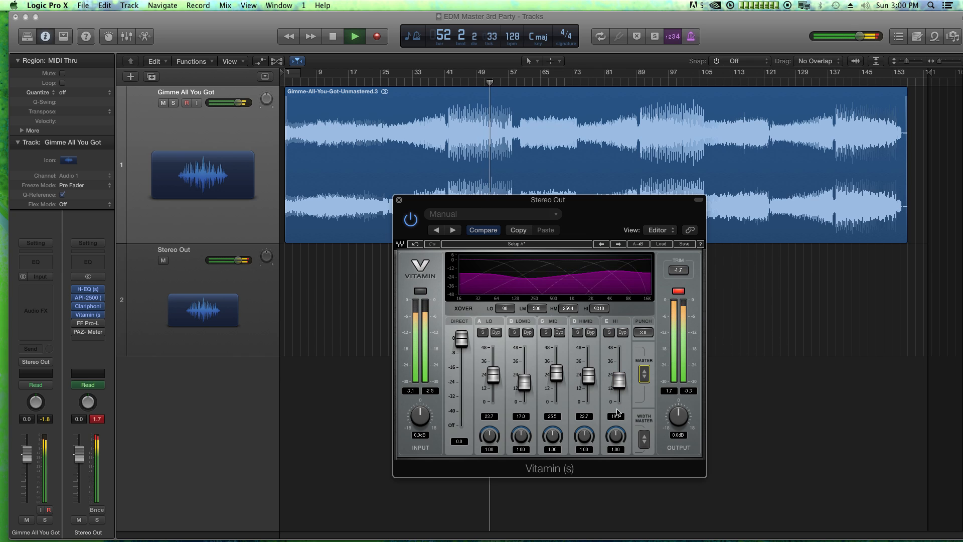
pyautogui.press('space')
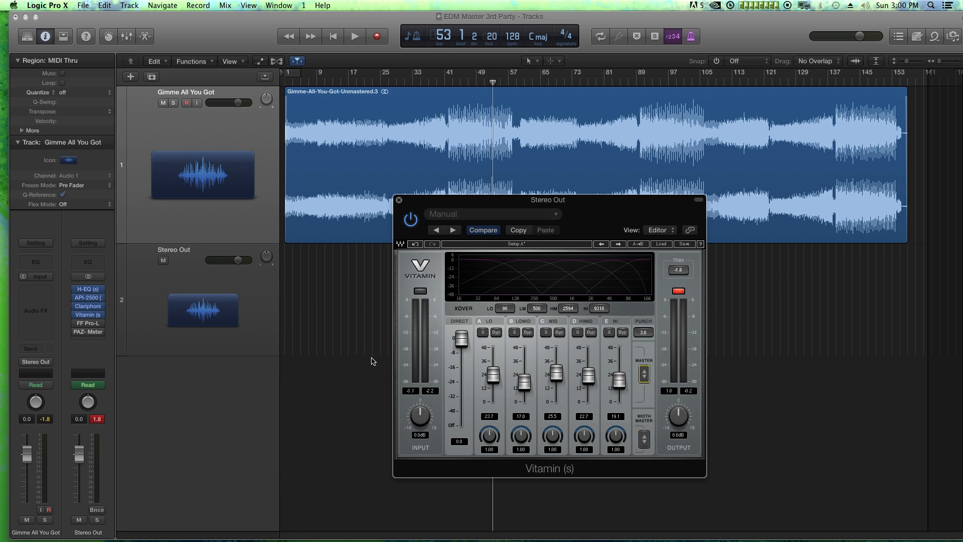
# Lower Vitamin's Input to -4.4 dB, then play from bar 42 and raise LoMid to 26.3 and Mid to 29.3
pyautogui.moveTo(421, 415); pyautogui.dragTo(420, 426)
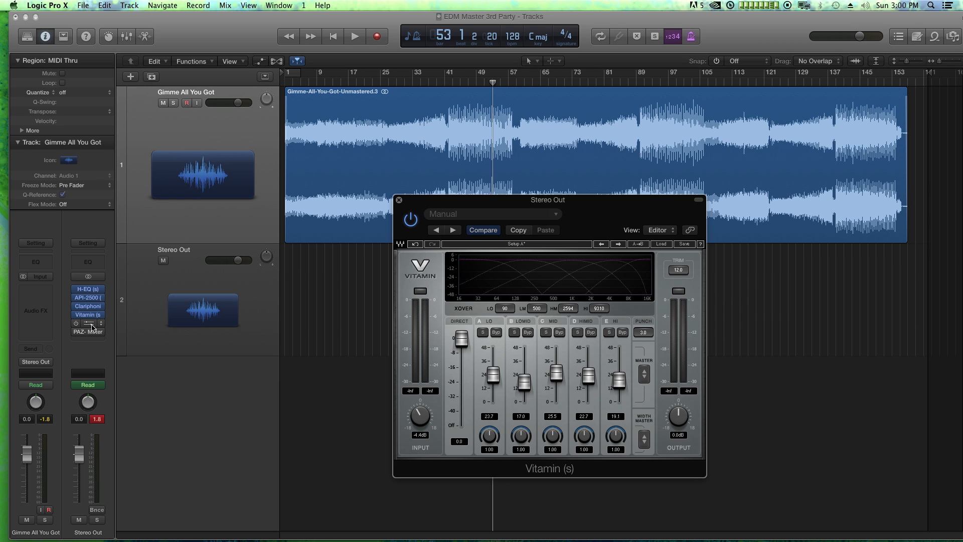
pyautogui.doubleClick(444, 87)
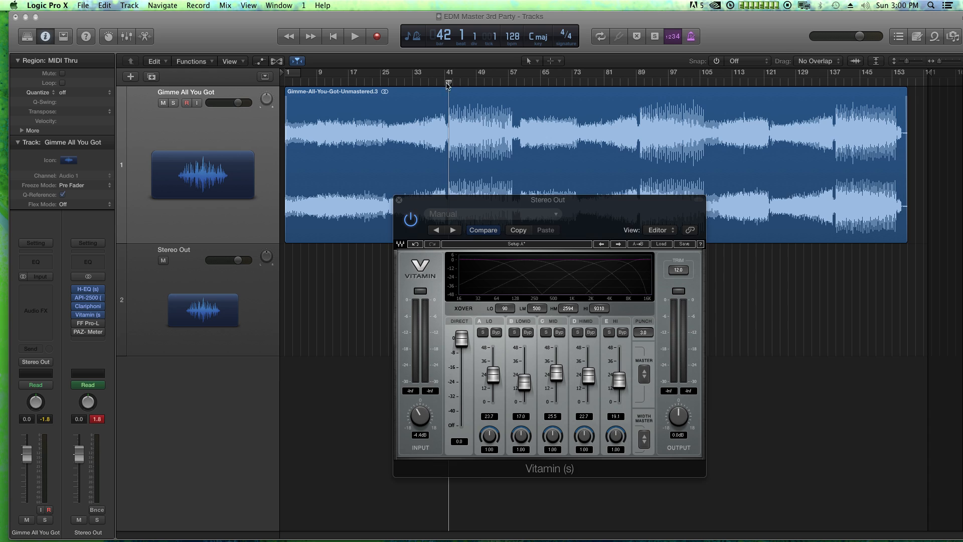
pyautogui.moveTo(525, 382); pyautogui.dragTo(608, 369)
# Reopen the Clariphonic during playback, raise its Focus and Clarity slightly, and close it
pyautogui.click(87, 305)
pyautogui.moveTo(467, 374); pyautogui.dragTo(468, 372)
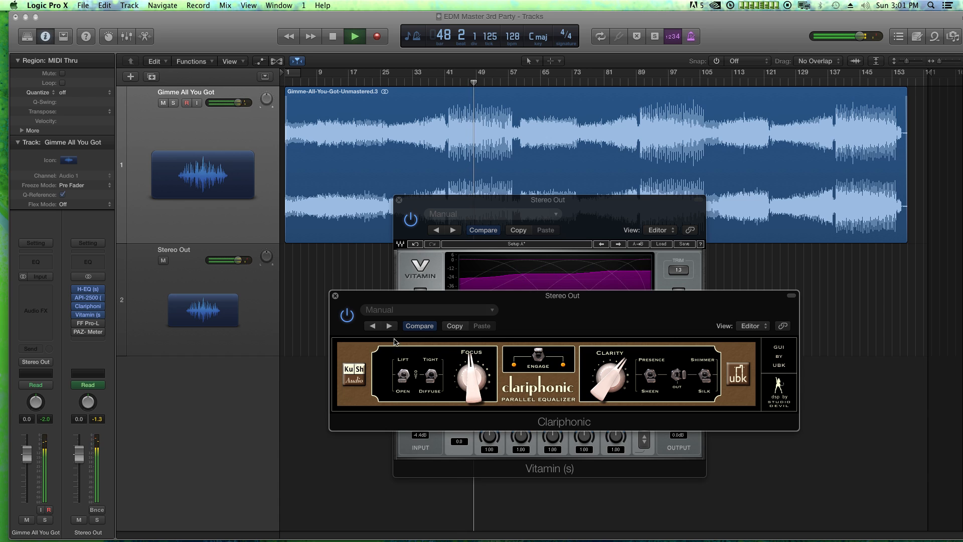
pyautogui.click(335, 296)
# Raise Vitamin's HiMid band to 25.6, Hi to 24.9 and Lo to 29.1, and stop playback
pyautogui.moveTo(589, 378); pyautogui.dragTo(620, 378)
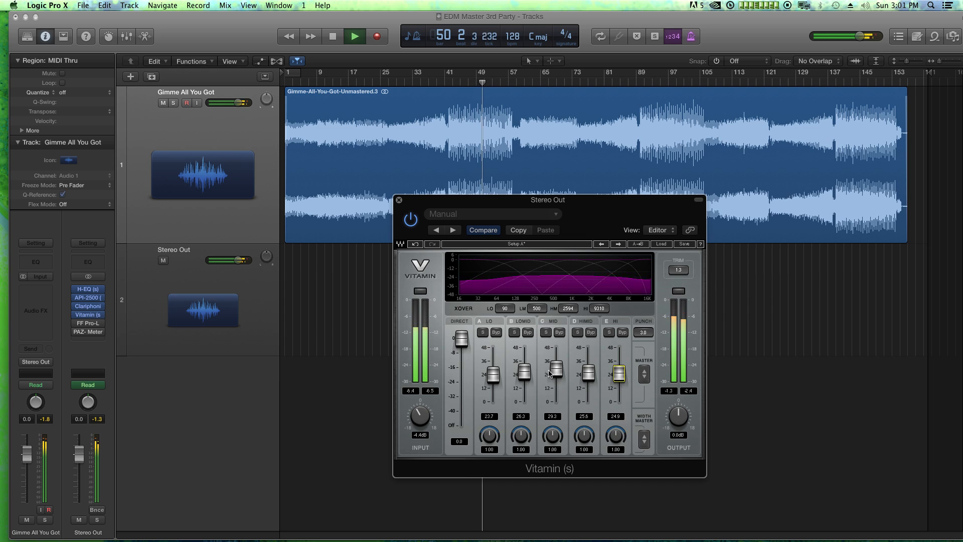
pyautogui.moveTo(493, 374); pyautogui.dragTo(493, 369)
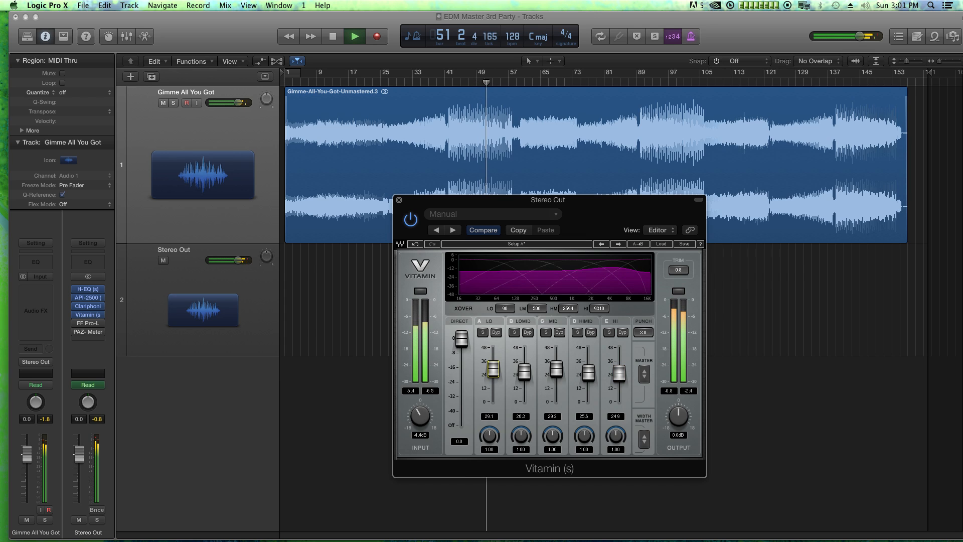
pyautogui.press('space')
pyautogui.click(420, 416)
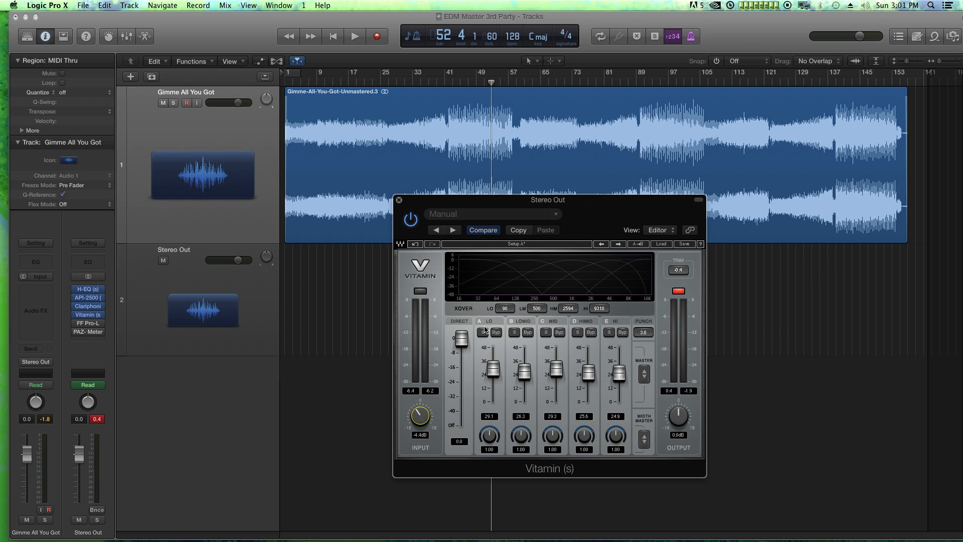
# Solo Vitamin's upper bands during playback and widen Mid to 1.97, HiMid to 2.21 and Hi to 1.83
pyautogui.click(546, 332)
pyautogui.press('space')
pyautogui.moveTo(553, 436)
pyautogui.mouseDown()
pyautogui.moveTo(554, 422)
pyautogui.moveTo(584, 421)
pyautogui.moveTo(553, 427)
pyautogui.mouseUp()
pyautogui.click(578, 332)
pyautogui.click(609, 332)
pyautogui.click(578, 332)
pyautogui.moveTo(615, 436); pyautogui.dragTo(616, 424)
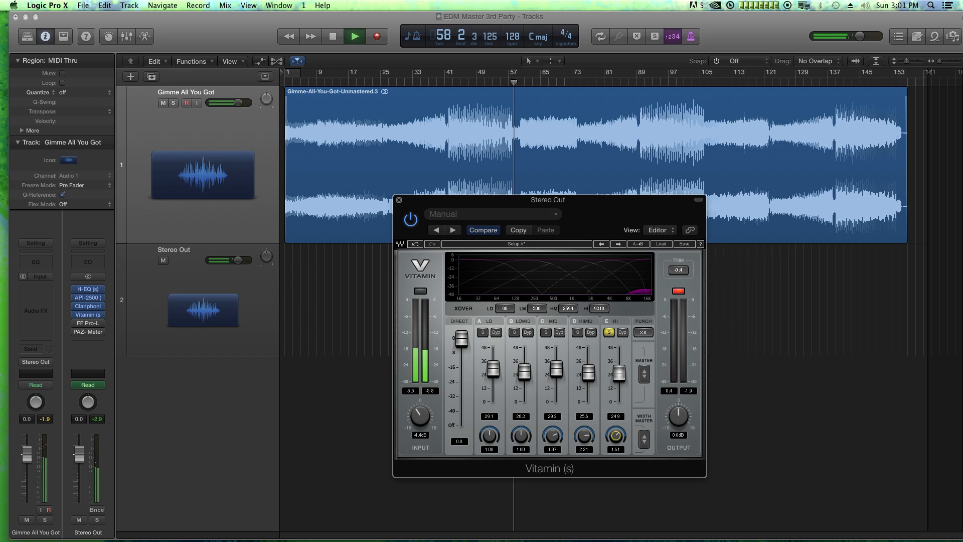
# Readjust the soloed widths to 1.92 for HiMid and 2.38 for Mid, clear the solos, and stop playback
pyautogui.click(609, 332)
pyautogui.click(577, 332)
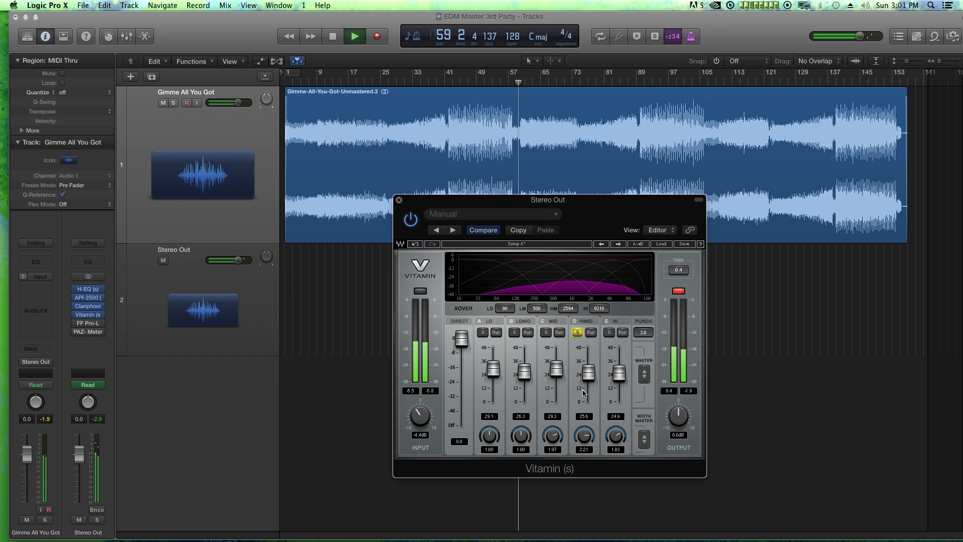
pyautogui.moveTo(584, 436); pyautogui.dragTo(553, 432)
pyautogui.click(577, 332)
pyautogui.click(545, 332)
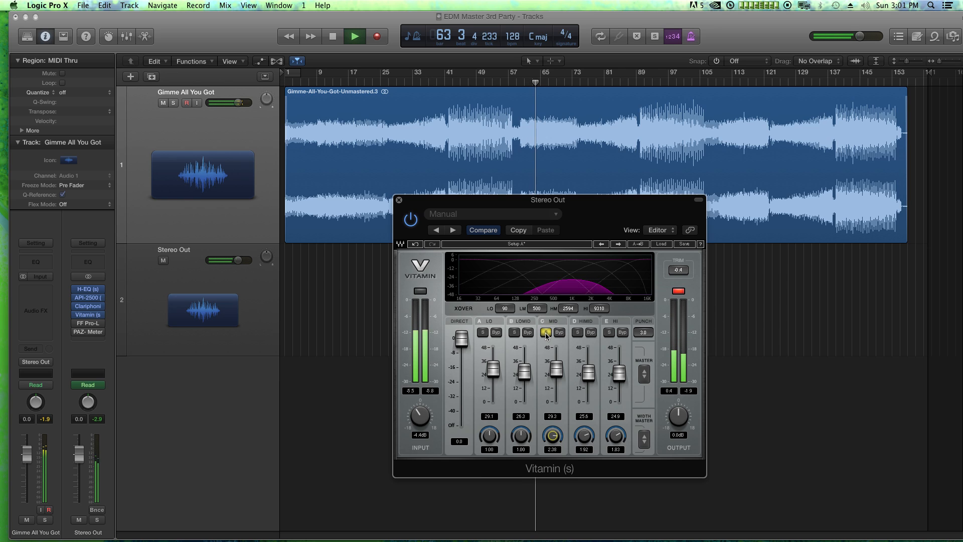
pyautogui.press('space')
pyautogui.click(546, 332)
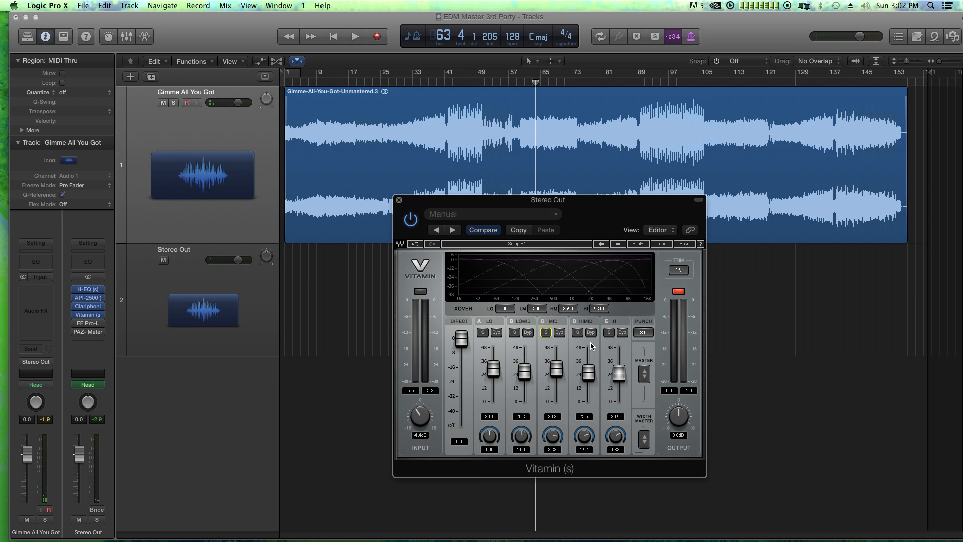
# Reset Vitamin's clip light, lower Input to -5.4 dB, and during playback raise HiMid to 29.1, Hi to 25.2 and Mid to 30.8 with width 2.15
pyautogui.click(677, 292)
pyautogui.press('space')
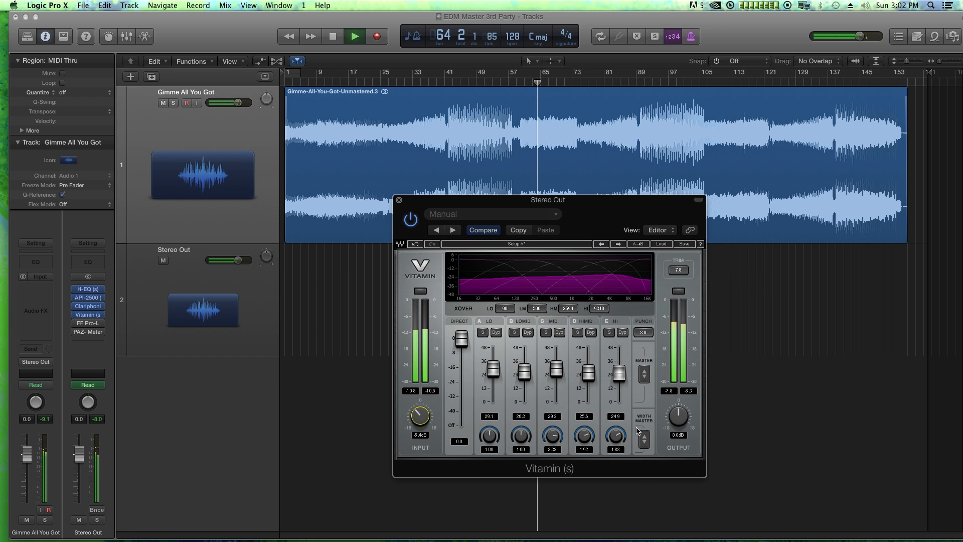
pyautogui.moveTo(588, 374); pyautogui.dragTo(612, 377)
pyautogui.moveTo(549, 357)
pyautogui.mouseDown()
pyautogui.moveTo(556, 374)
pyautogui.moveTo(557, 367)
pyautogui.mouseUp()
pyautogui.moveTo(553, 435); pyautogui.dragTo(553, 438)
pyautogui.moveTo(559, 367); pyautogui.dragTo(559, 369)
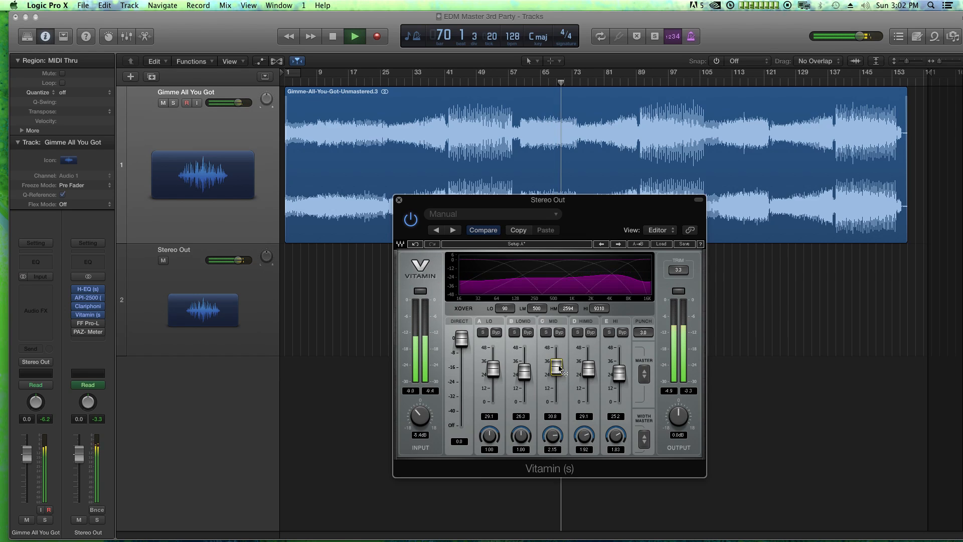
# Open the API-2500 during playback to check its gain-reduction meters and threshold, and close it
pyautogui.click(88, 297)
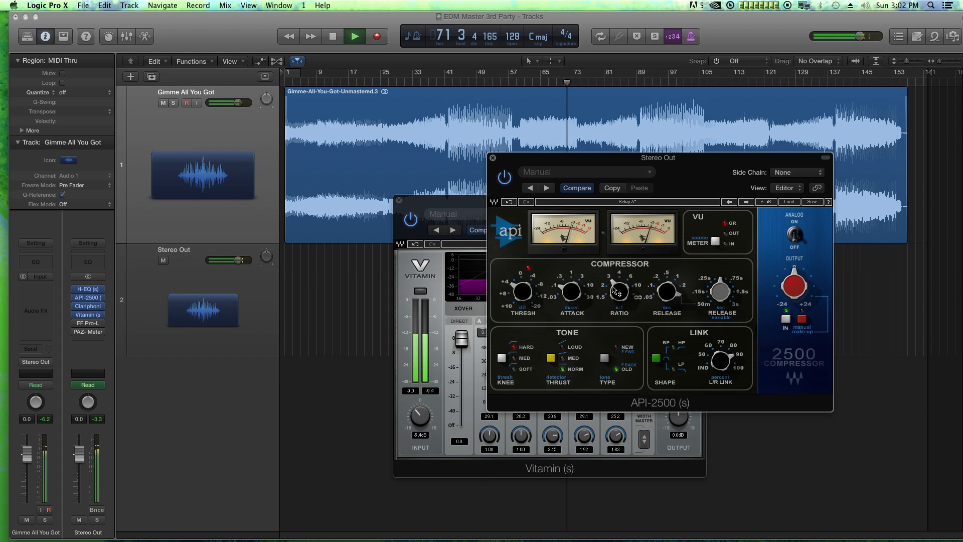
pyautogui.moveTo(522, 292)
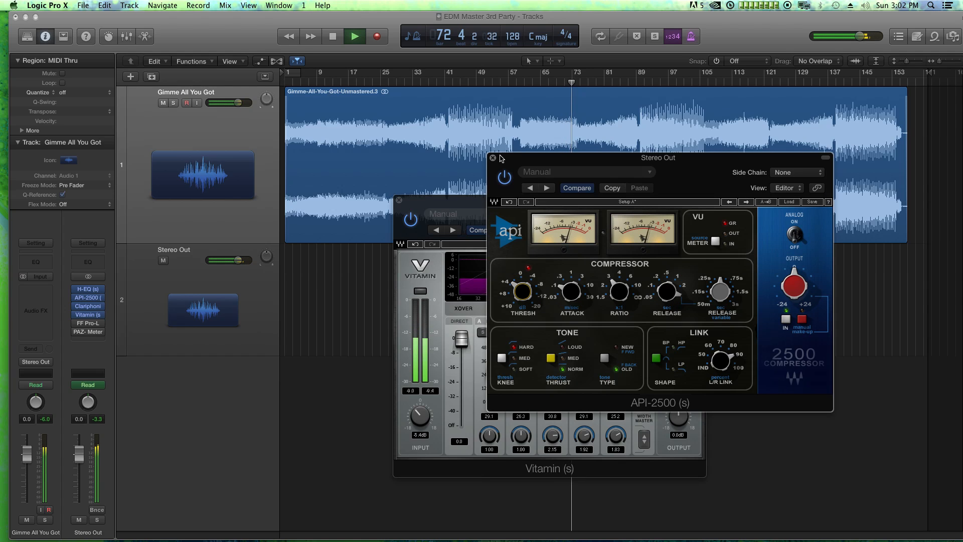
pyautogui.click(492, 158)
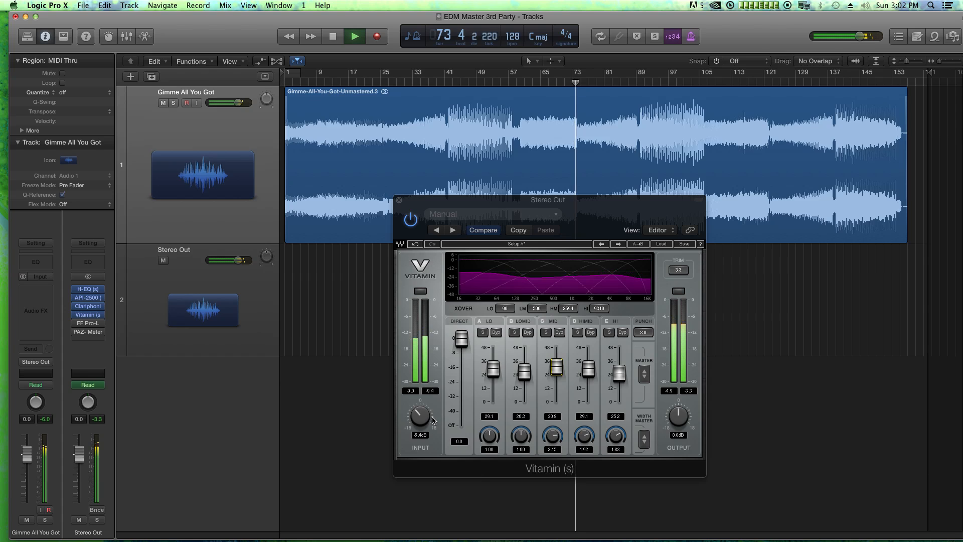
# Continue playback from bar 42 and lower Vitamin's Input to -8.5 dB
pyautogui.click(448, 85)
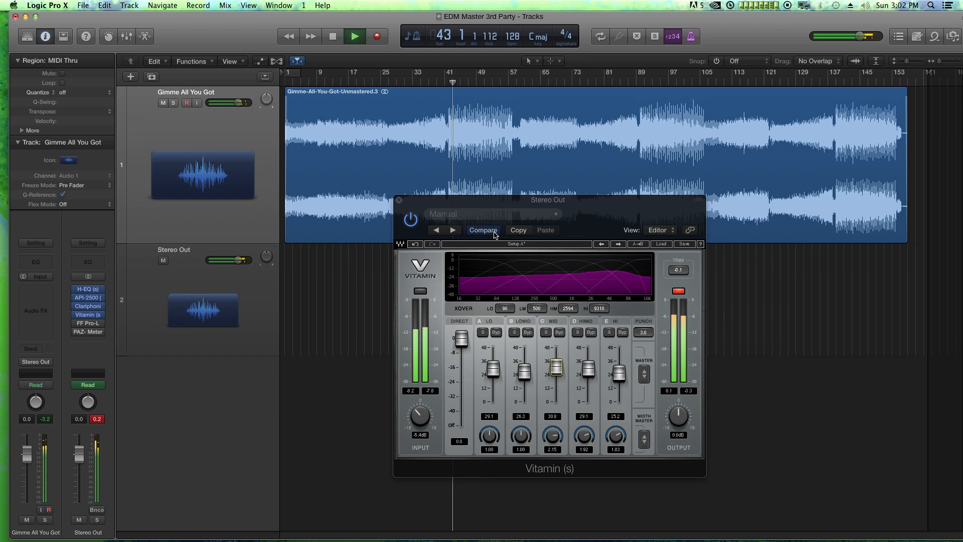
pyautogui.moveTo(420, 416); pyautogui.dragTo(420, 431)
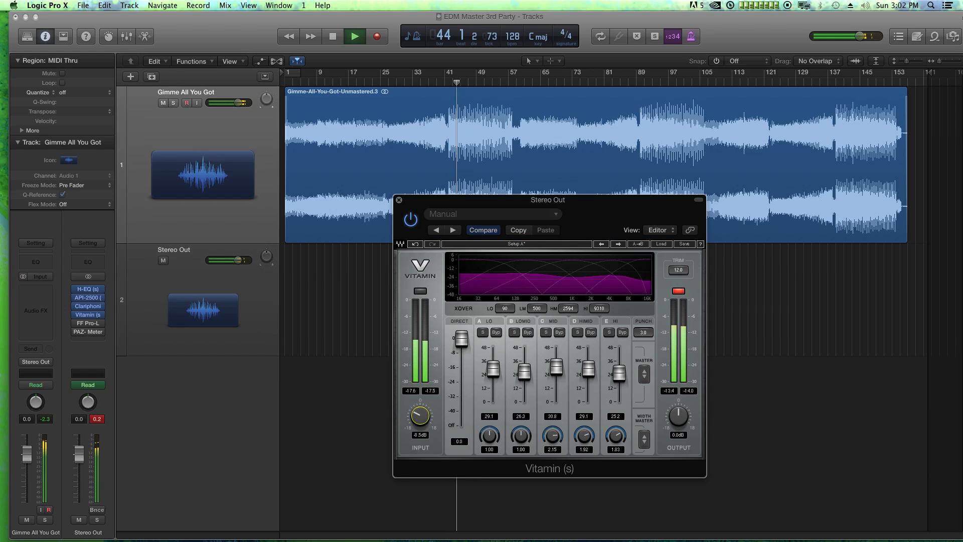
# Reset Vitamin's output clip light and fine-tune its Input during playback, stop the transport, and close the plug-in
pyautogui.click(679, 291)
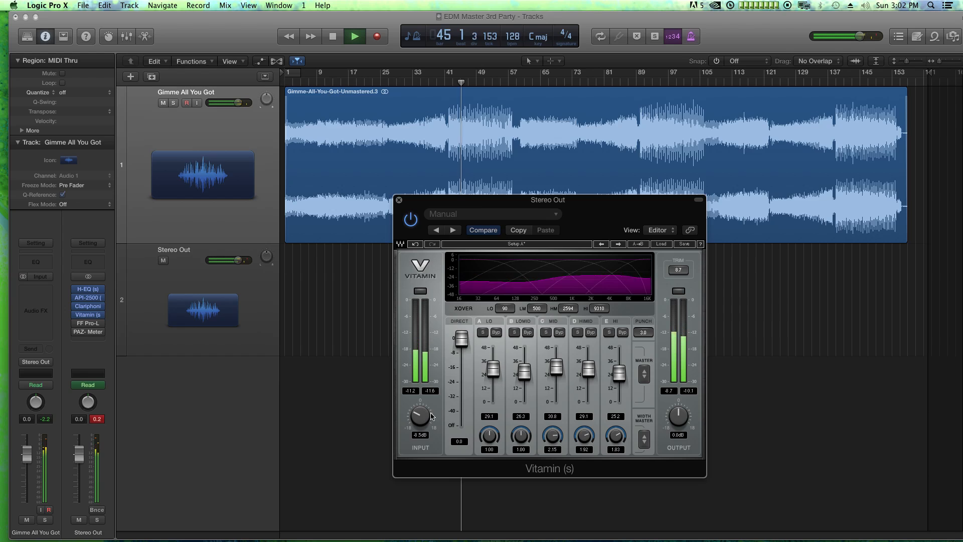
pyautogui.moveTo(421, 416); pyautogui.dragTo(420, 411)
pyautogui.press('space')
pyautogui.click(399, 200)
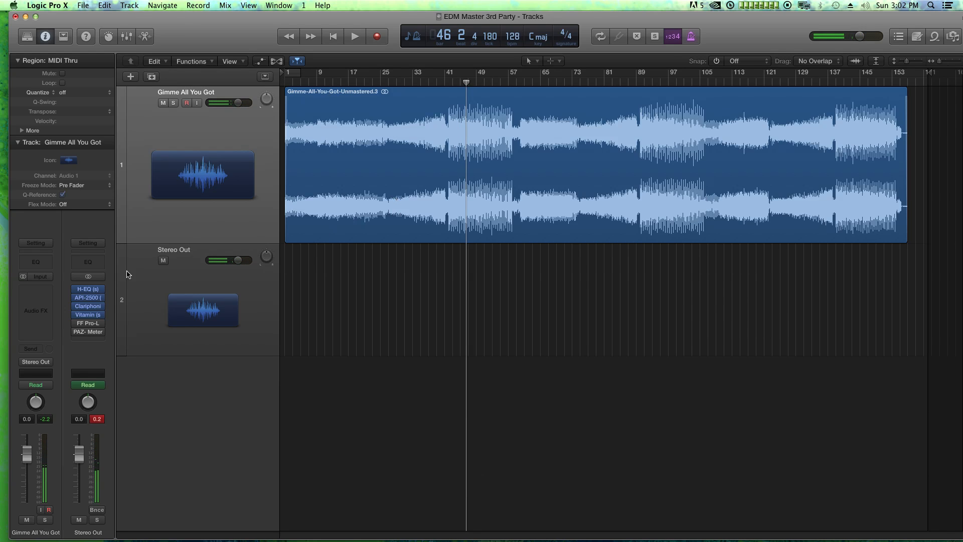
# Enable and open FF Pro-L on Stereo Out, show its advanced settings, and set the limiting style to Transparent
pyautogui.click(86, 323)
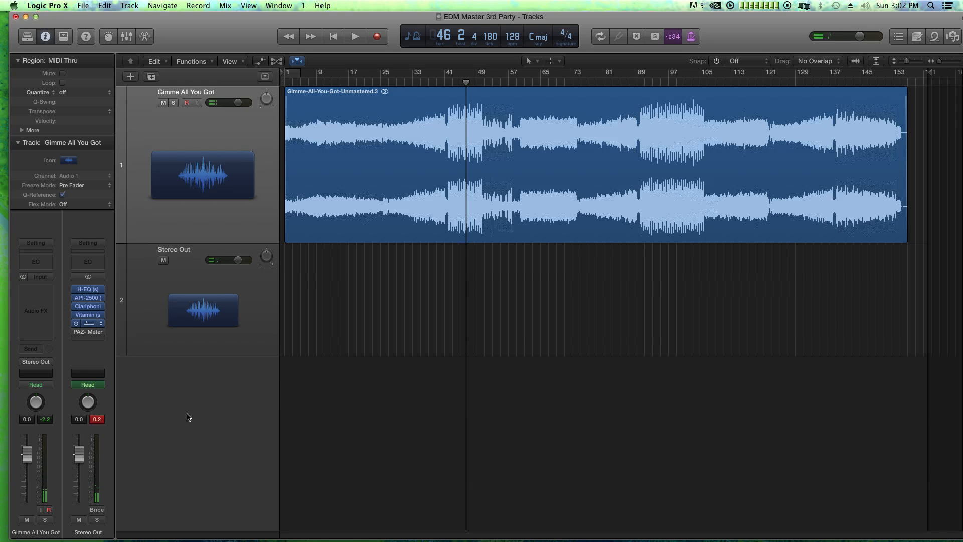
pyautogui.moveTo(625, 166); pyautogui.dragTo(641, 166)
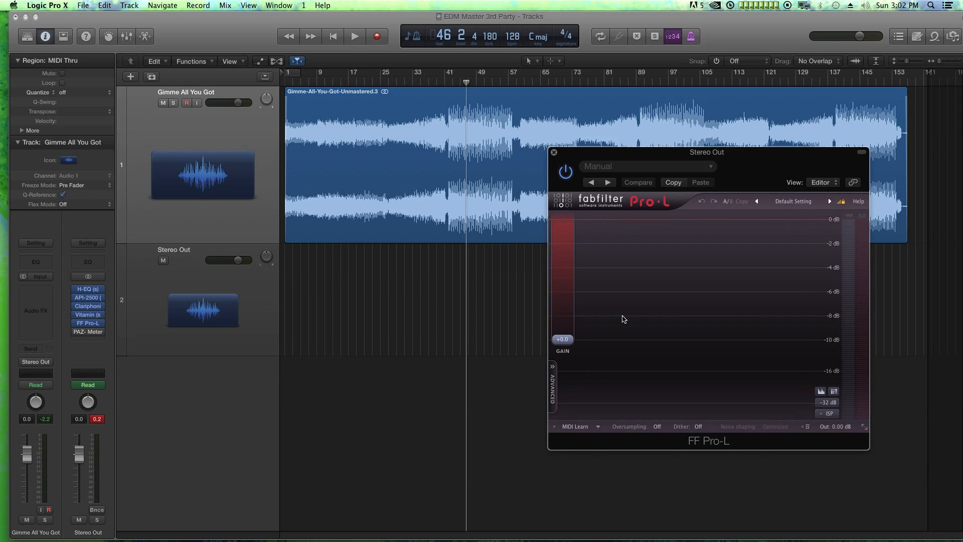
pyautogui.click(554, 413)
pyautogui.click(575, 390)
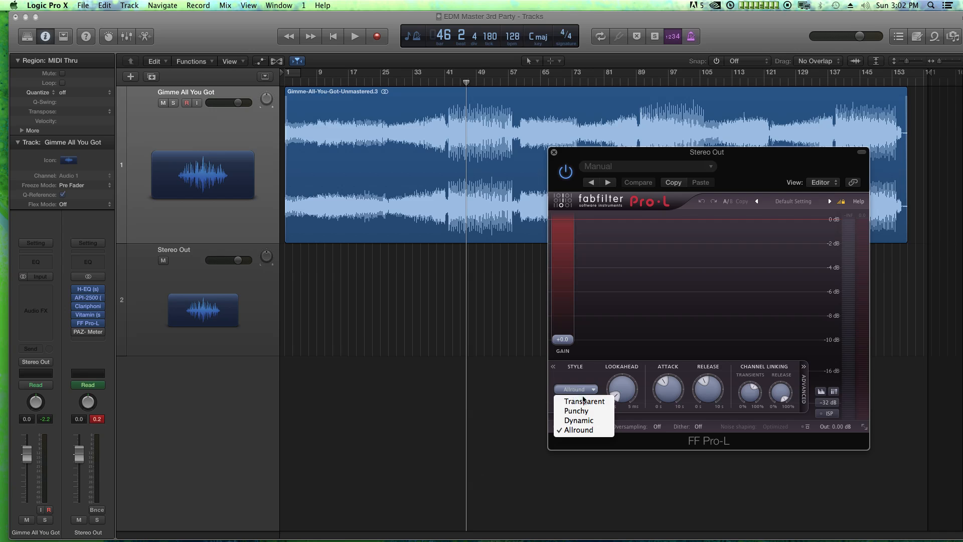
pyautogui.click(583, 402)
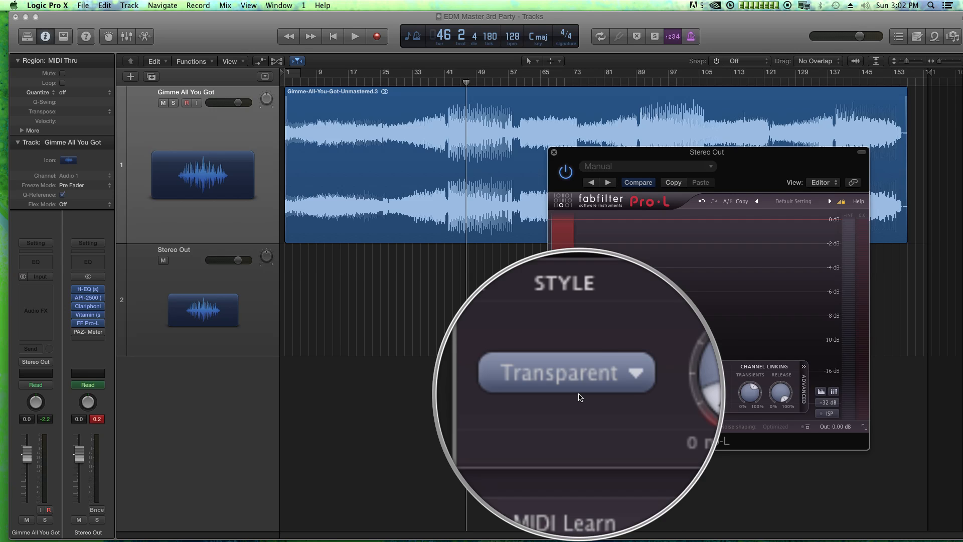
pyautogui.click(581, 392)
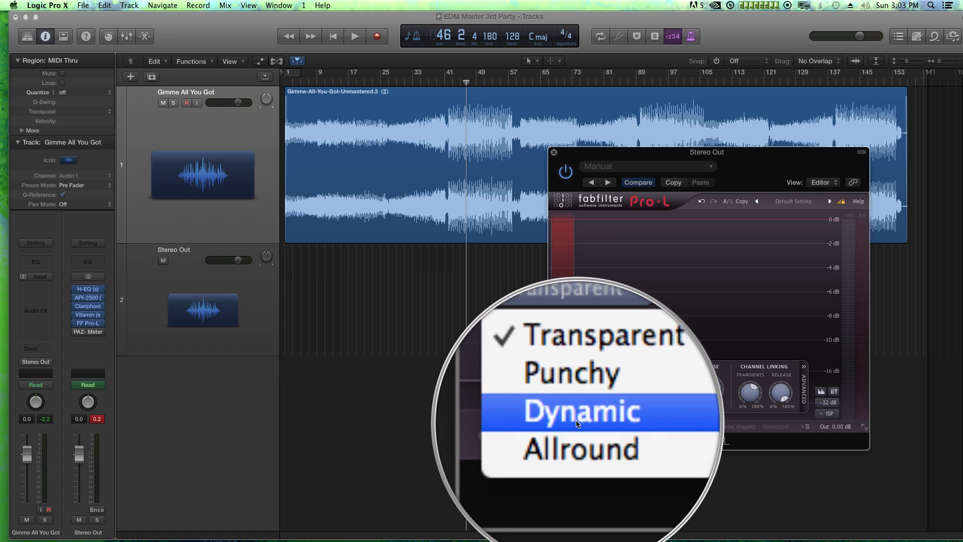
pyautogui.click(573, 401)
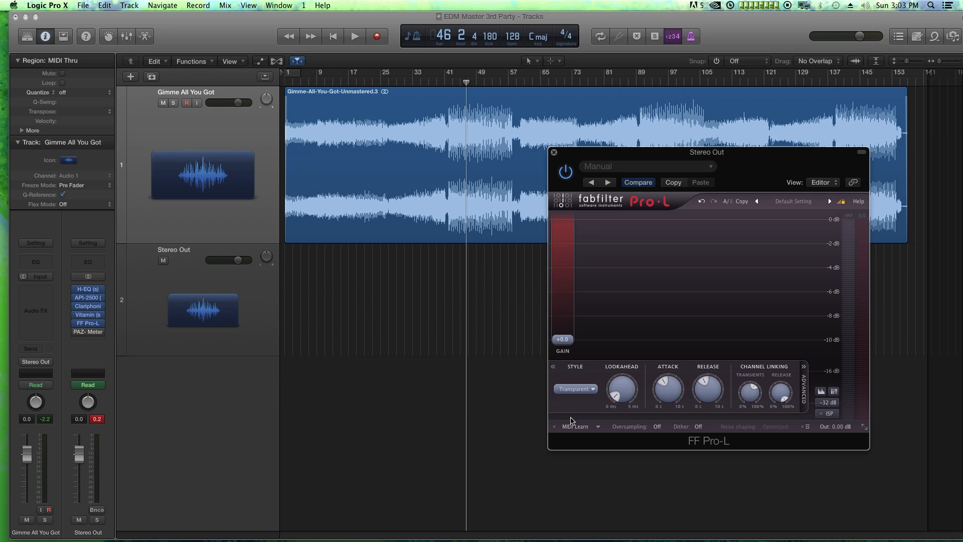
# Place the playhead at bar 41, clear the peak level readout, and enable PAZ Meters beside Pro-L with Detect set to RMS
pyautogui.click(448, 83)
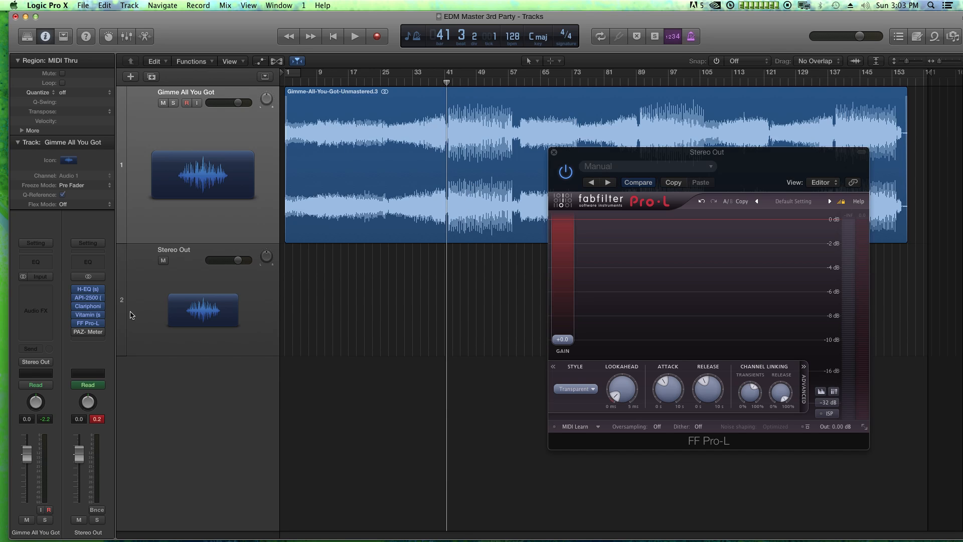
pyautogui.click(97, 417)
pyautogui.click(85, 333)
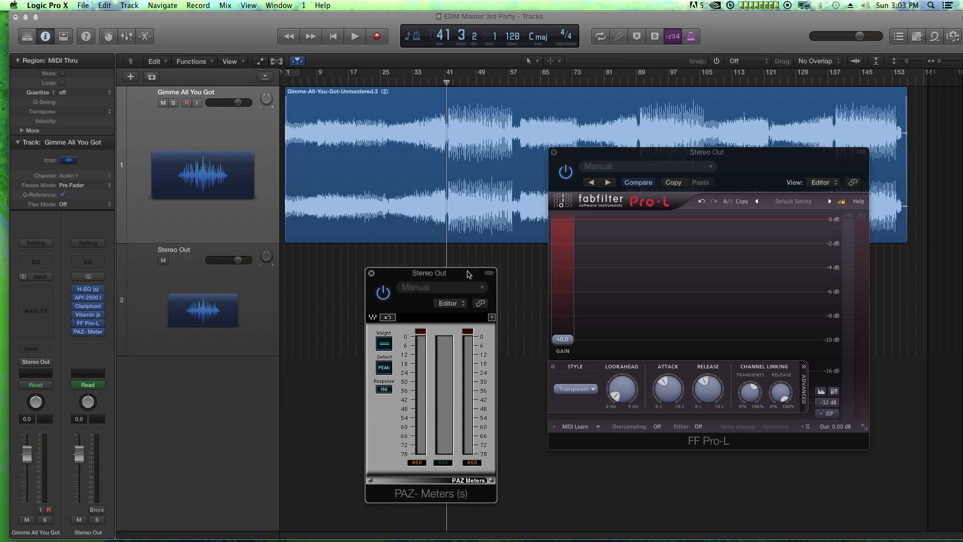
pyautogui.moveTo(469, 273); pyautogui.dragTo(440, 257)
pyautogui.click(358, 355)
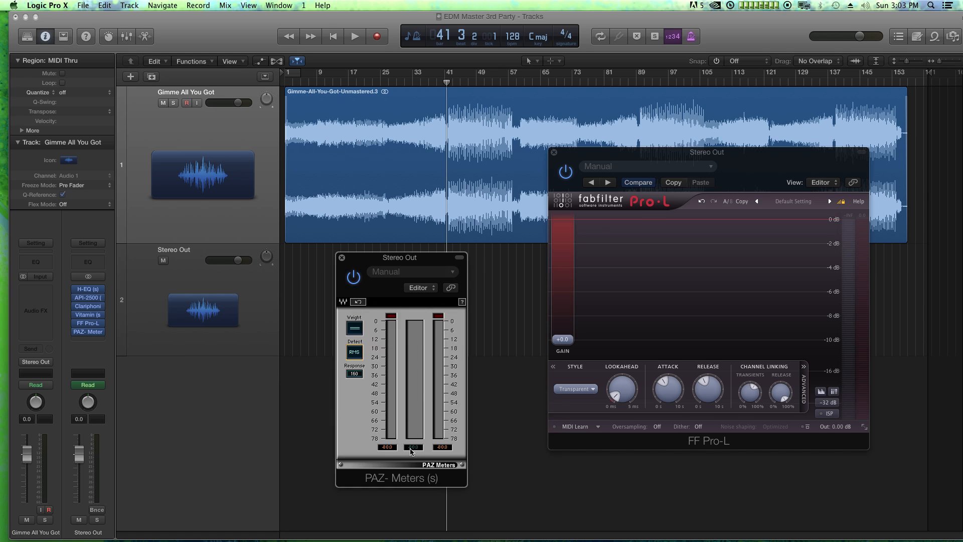
# Raise Pro-L's Gain to +10.7 during playback, reset the PAZ RMS readout to check the loudness, and stop playback
pyautogui.press('space')
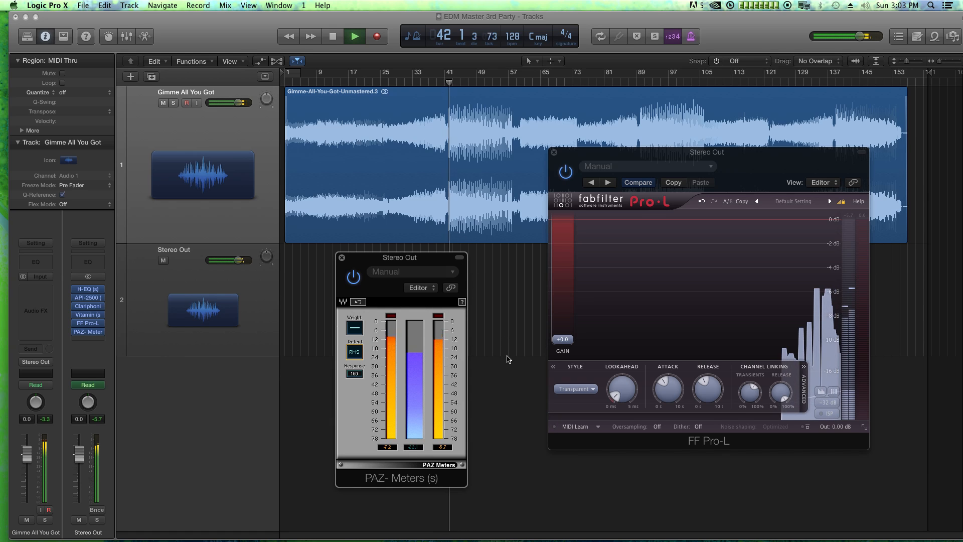
pyautogui.moveTo(568, 344); pyautogui.dragTo(576, 311)
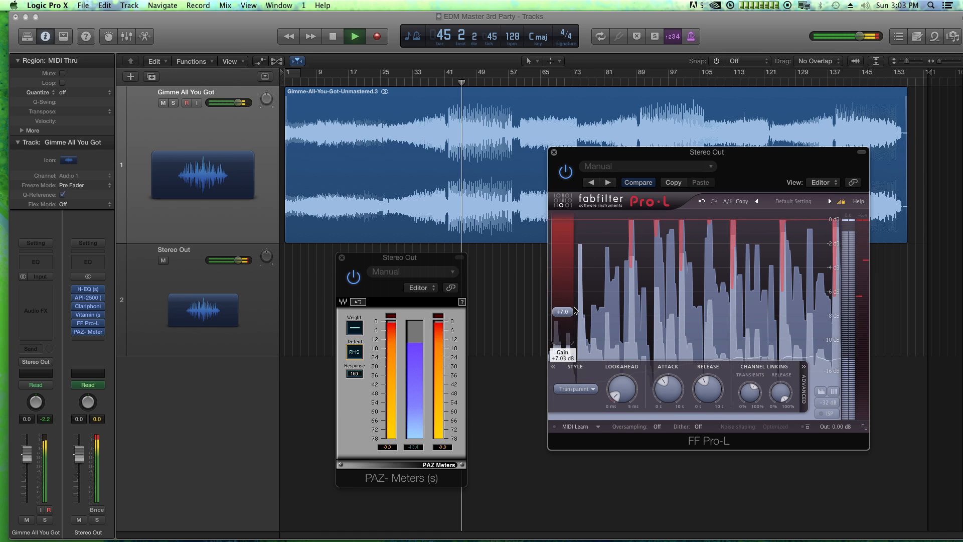
pyautogui.moveTo(562, 311)
pyautogui.mouseDown()
pyautogui.moveTo(571, 287)
pyautogui.moveTo(575, 297)
pyautogui.mouseUp()
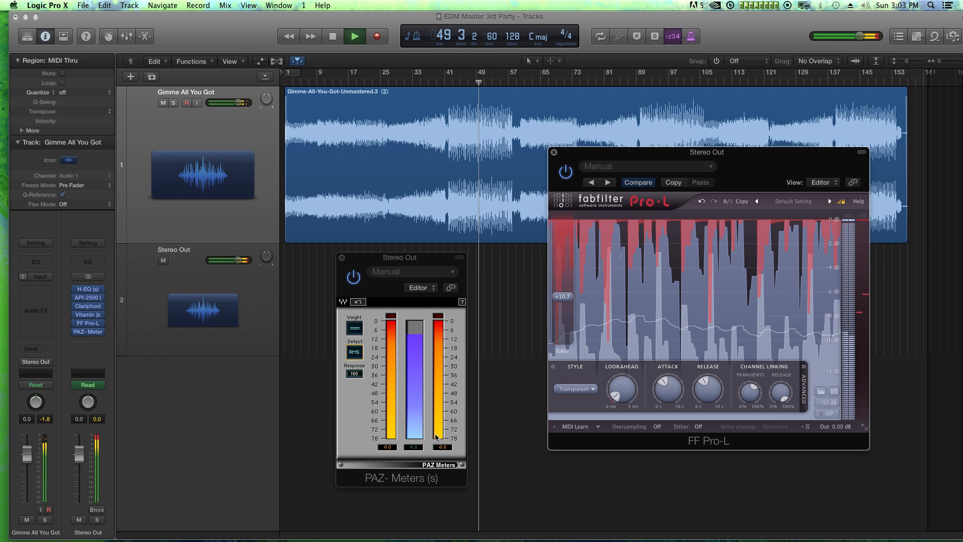
pyautogui.click(419, 449)
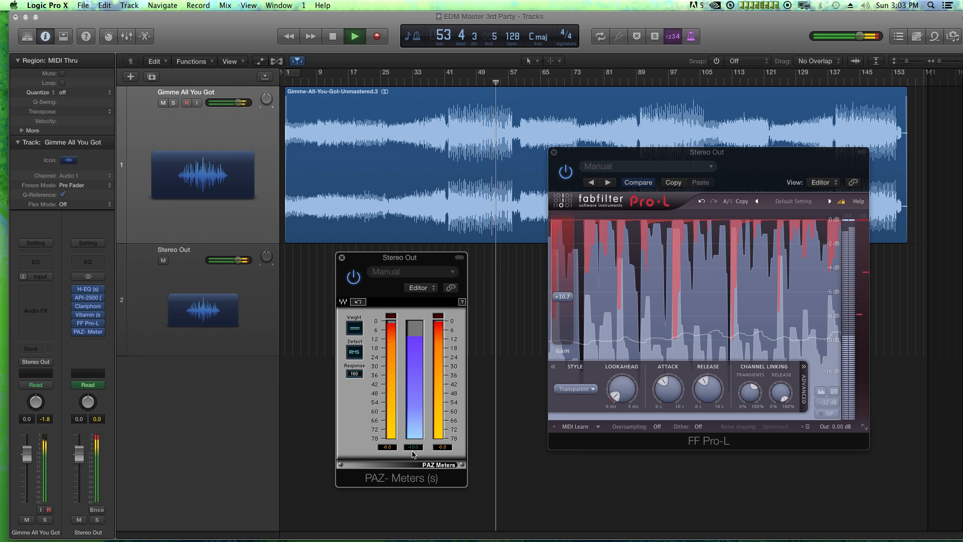
pyautogui.press('space')
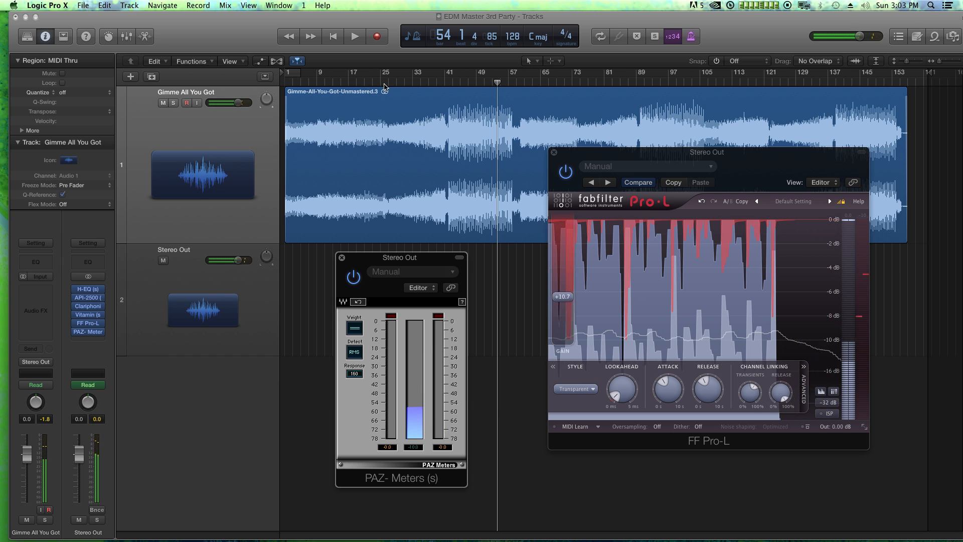
# Audition the limited master from bar 24 through the build-up into the drop, watching Pro-L and the PAZ meters
pyautogui.click(380, 85)
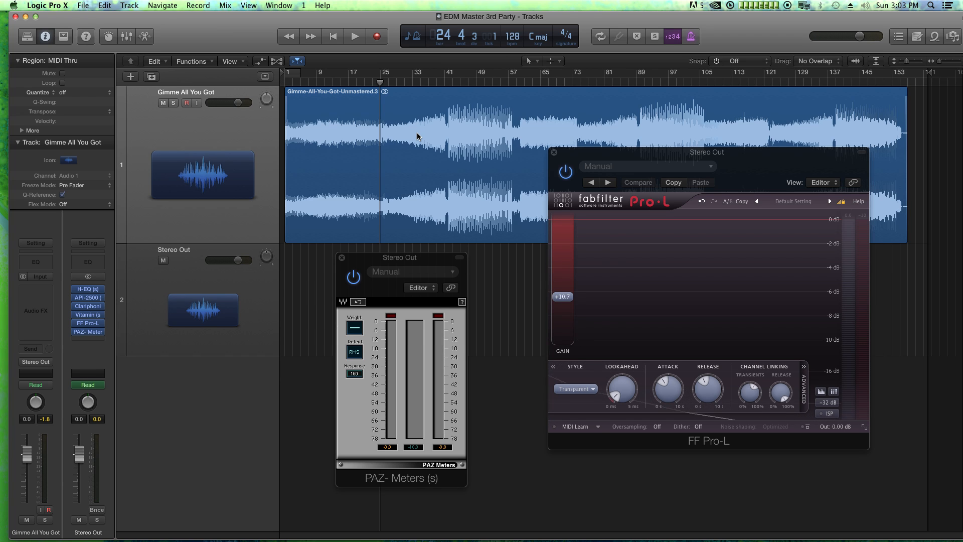
pyautogui.press('space')
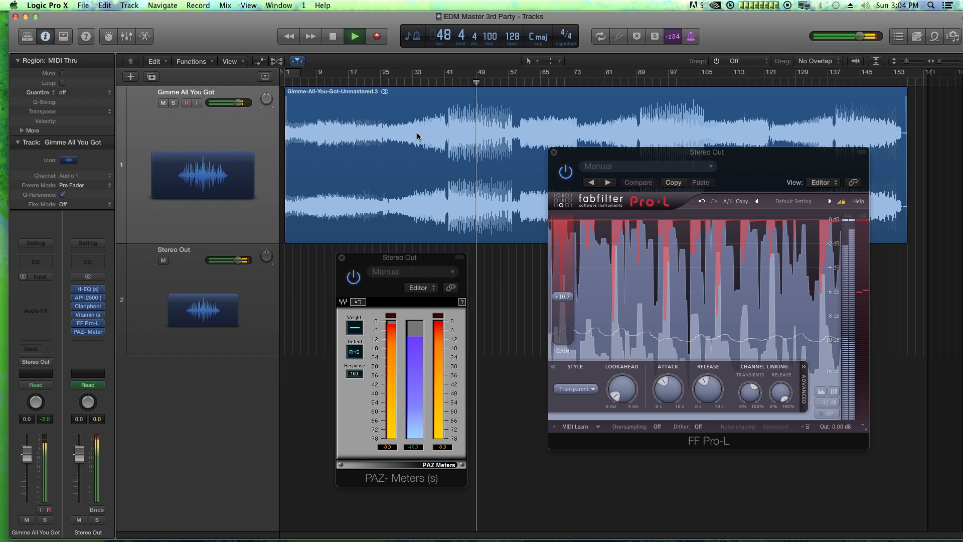
pyautogui.press('space')
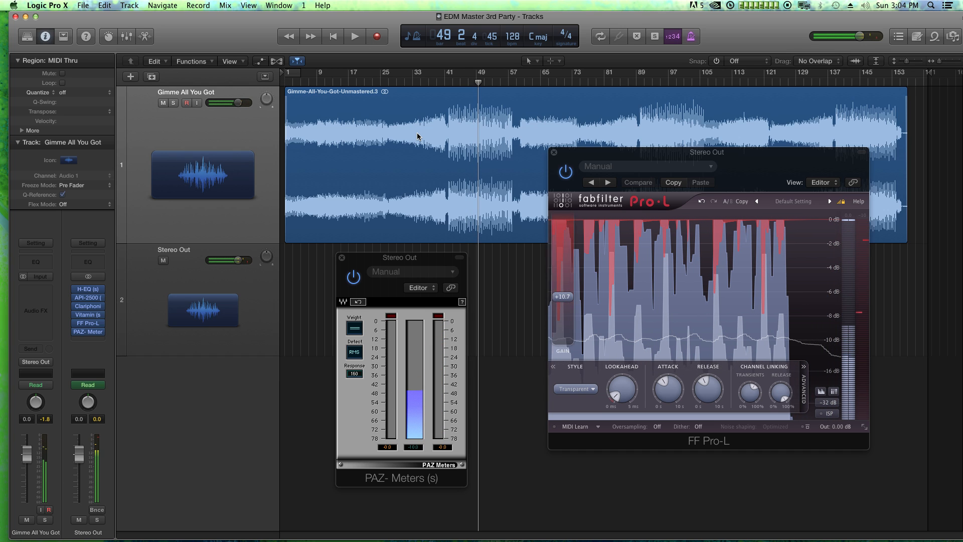